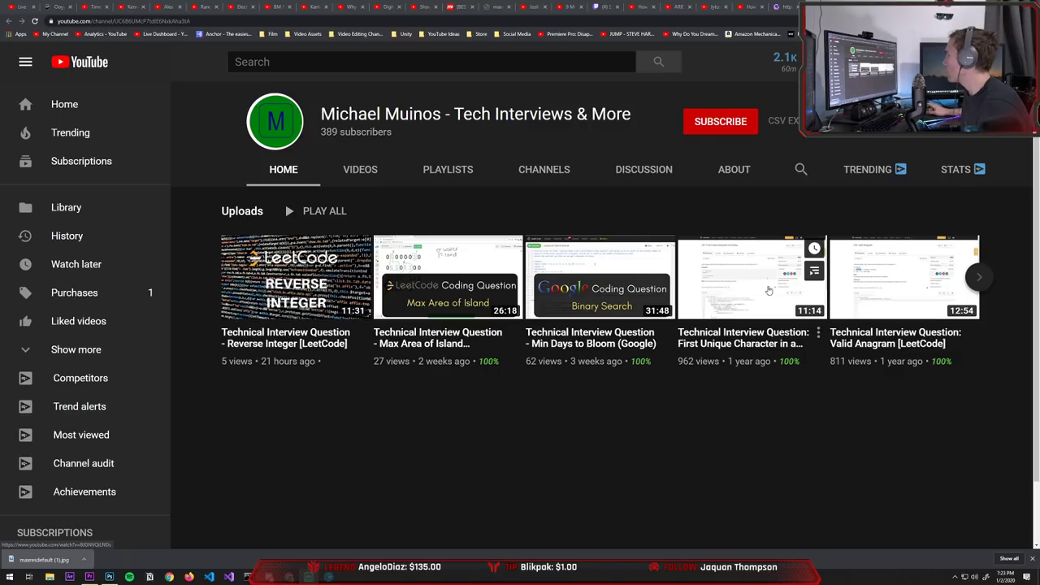
Step: Open the First Unique Character in a String video, skip to 3:58 and play a short part before pausing
{"action": "left_click", "coordinate": [706, 283]}
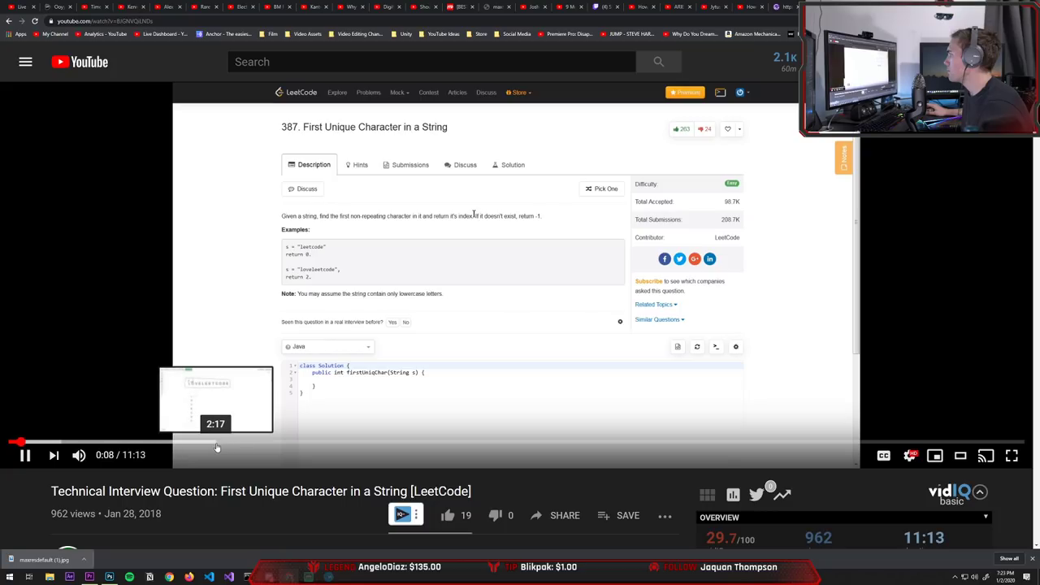
{"action": "left_click", "coordinate": [154, 301]}
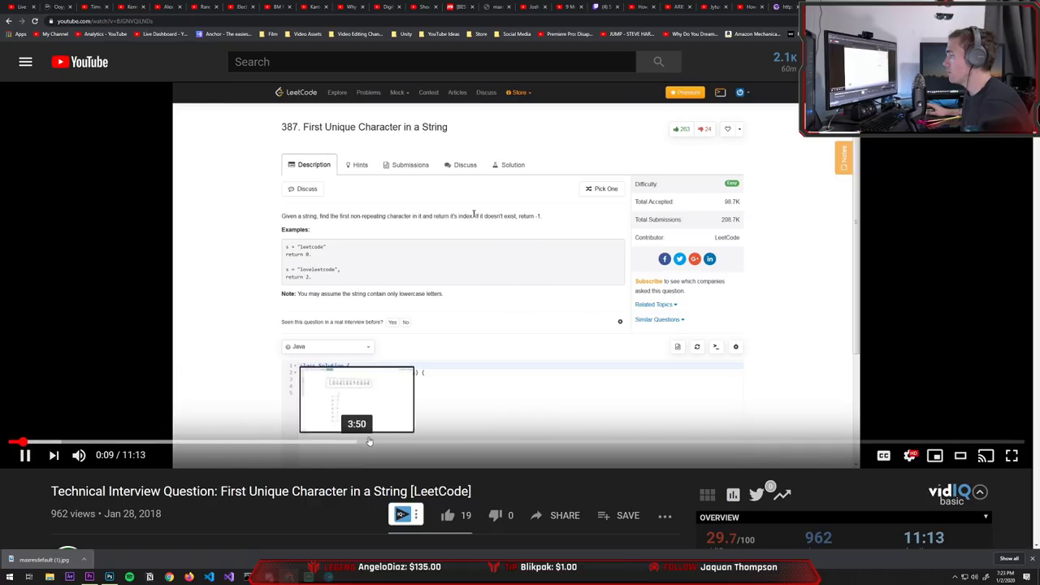
{"action": "left_click", "coordinate": [370, 443]}
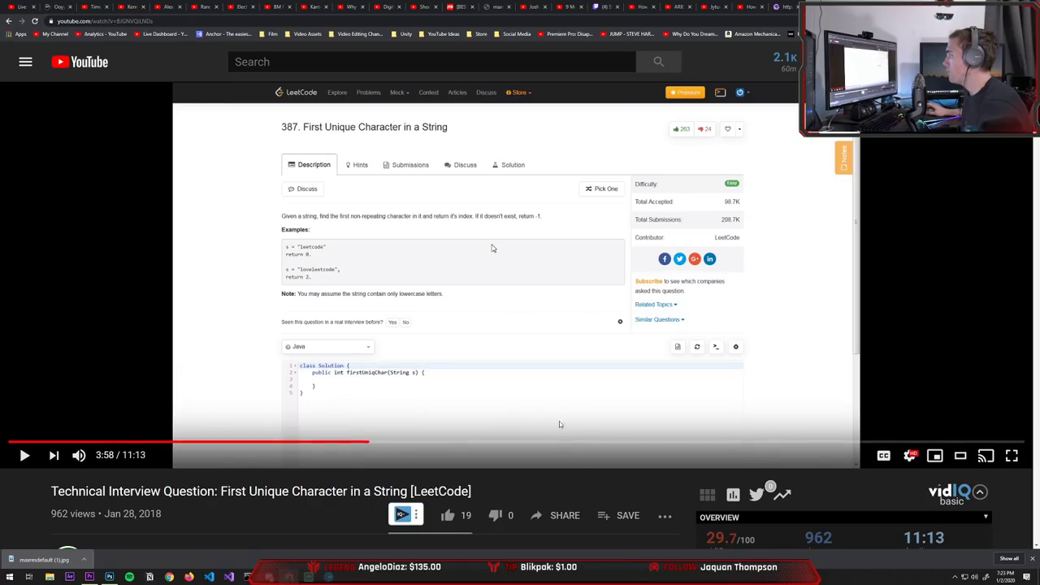
{"action": "left_click", "coordinate": [492, 231]}
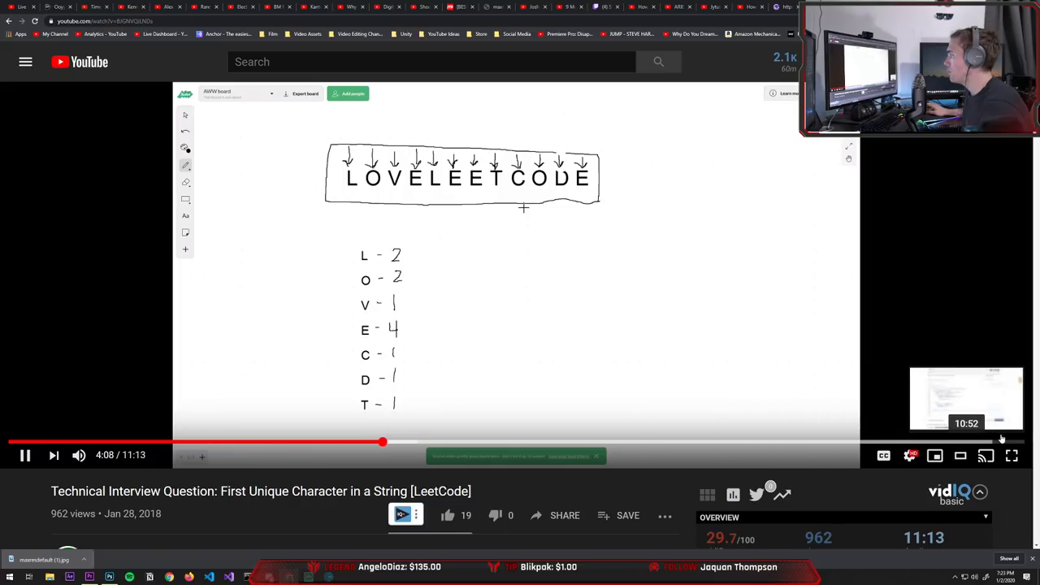
{"action": "left_click", "coordinate": [405, 316]}
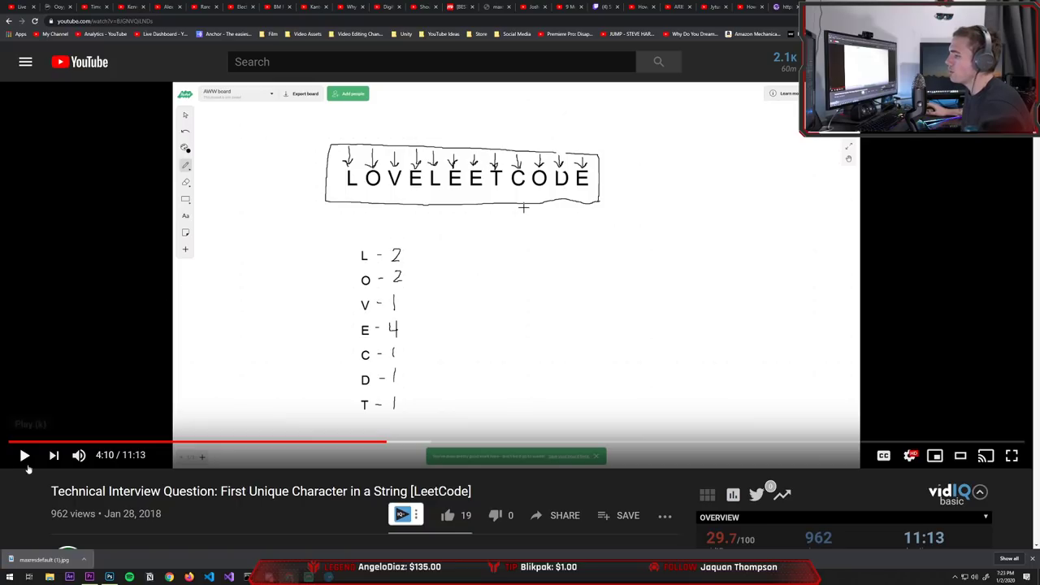
Step: Look over the details and description below the First Unique Character video and return to its channel page
{"action": "scroll", "coordinate": [133, 334], "scroll_direction": "down", "scroll_amount": 1}
{"action": "scroll", "coordinate": [132, 333], "scroll_direction": "down", "scroll_amount": 2}
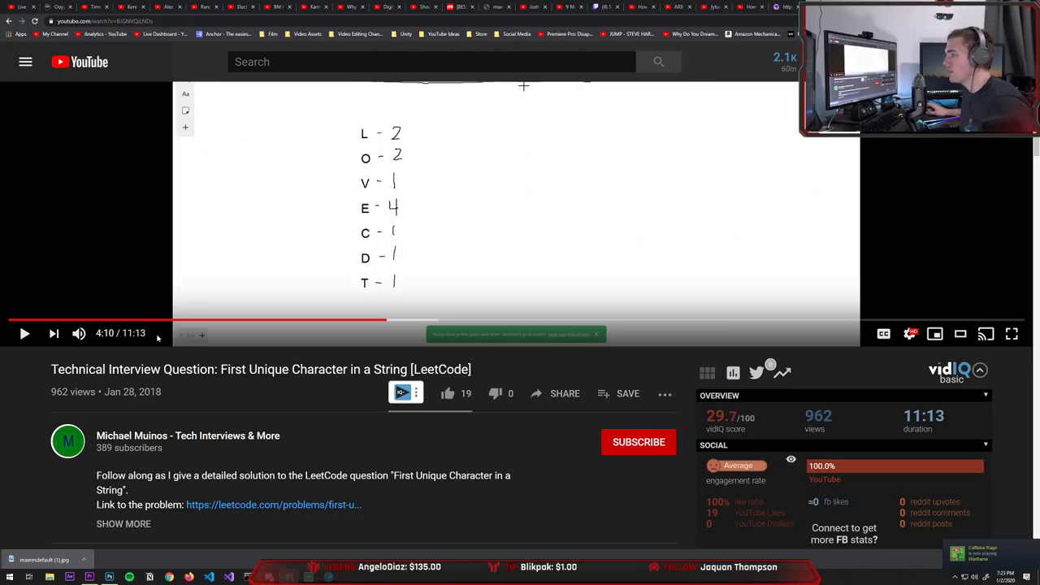
{"action": "scroll", "coordinate": [264, 325], "scroll_direction": "up", "scroll_amount": 1}
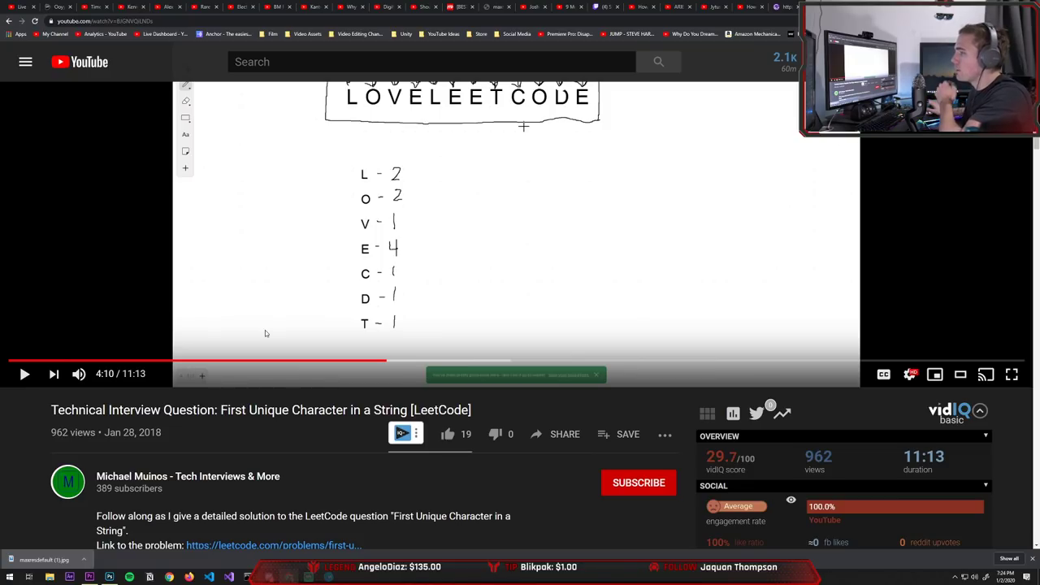
{"action": "left_click", "coordinate": [150, 480]}
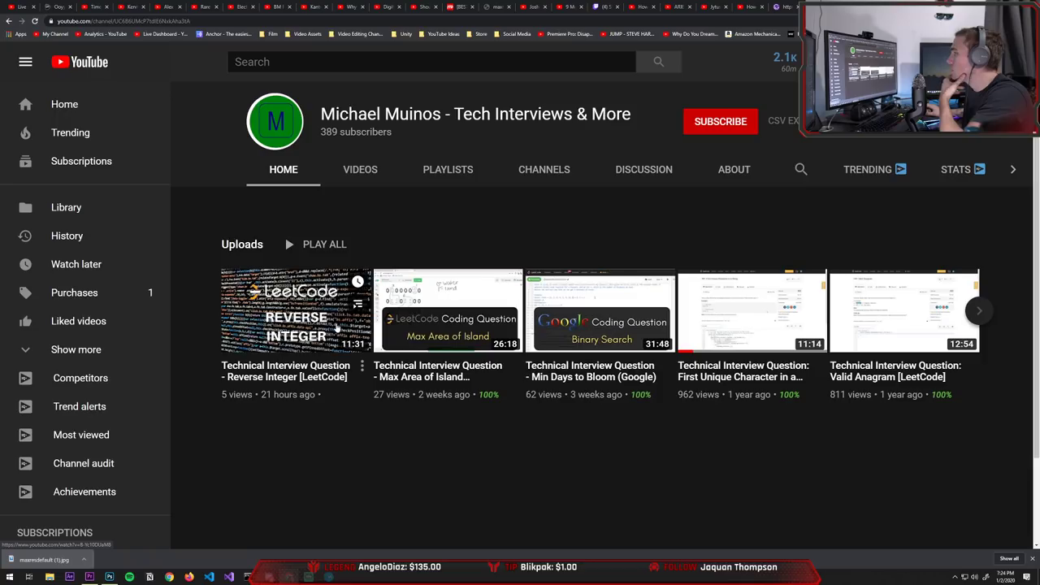
Step: Open the Reverse Integer video, watch its opening, pause it and skip ahead to 0:44
{"action": "left_click", "coordinate": [263, 367]}
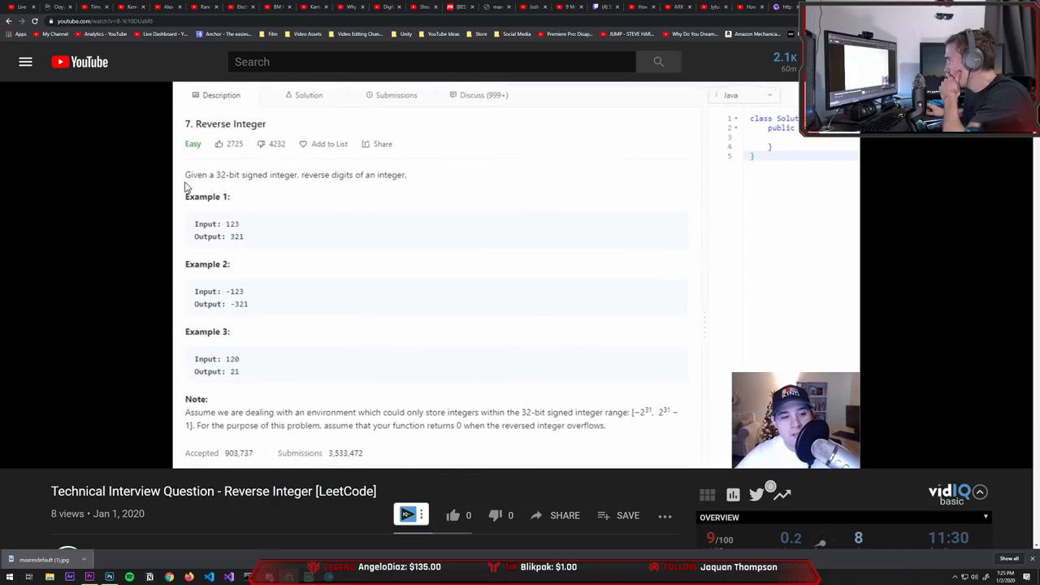
{"action": "left_click", "coordinate": [350, 235]}
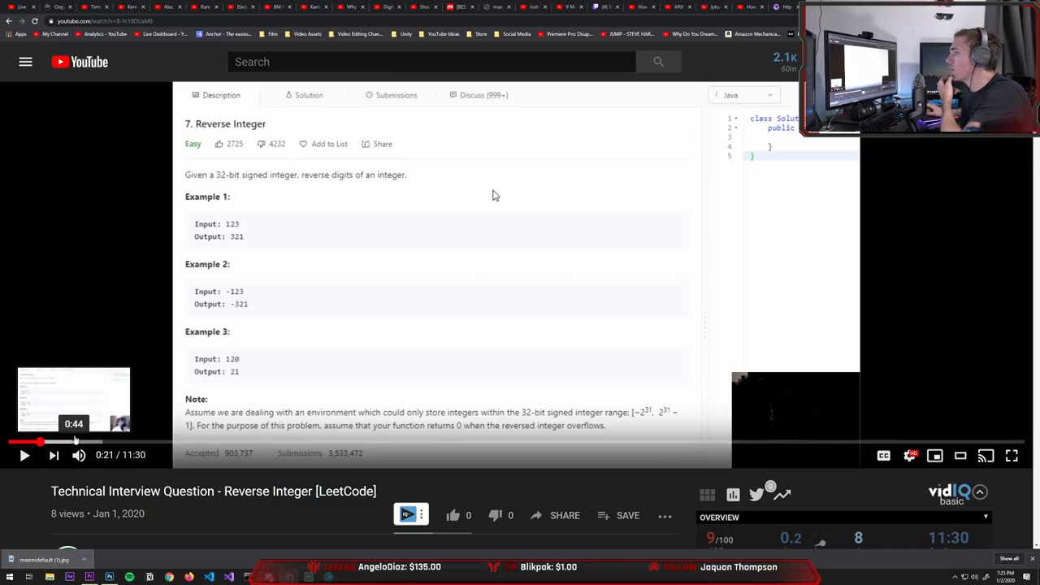
{"action": "left_click", "coordinate": [75, 441]}
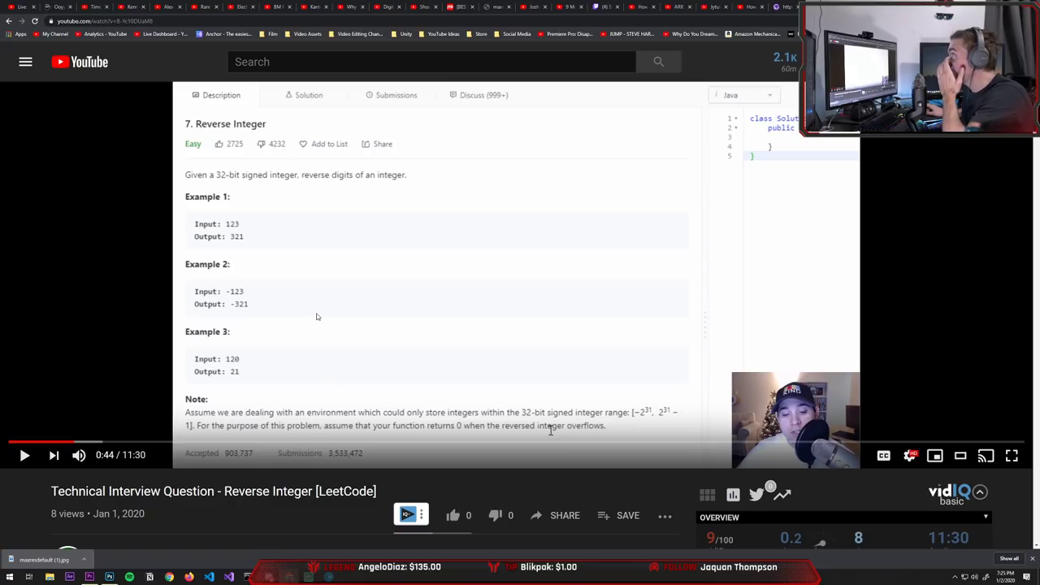
Step: Switch to Premiere Pro and open the recent project clement
{"action": "left_click", "coordinate": [89, 577]}
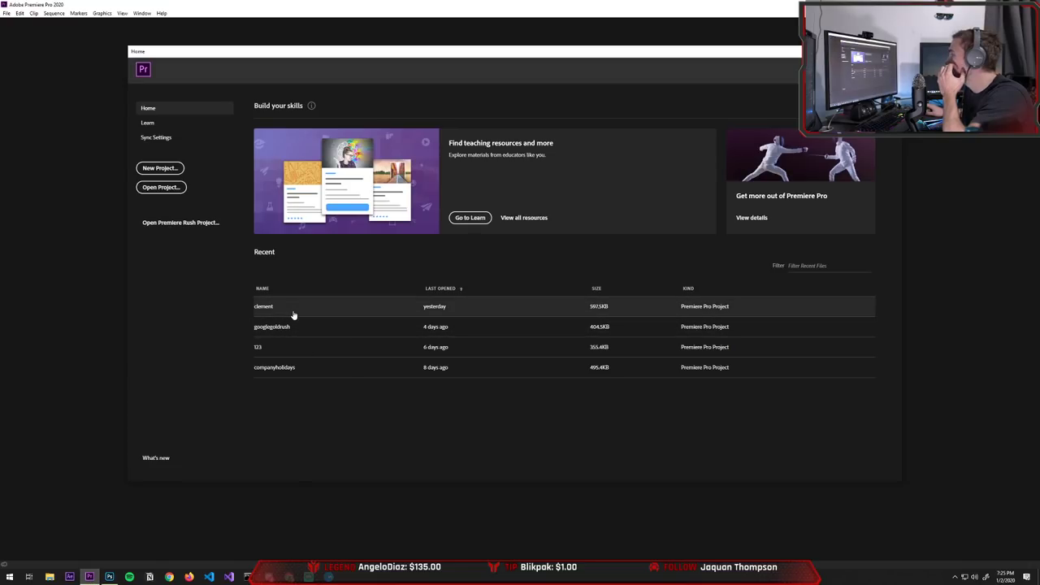
{"action": "left_click", "coordinate": [294, 313]}
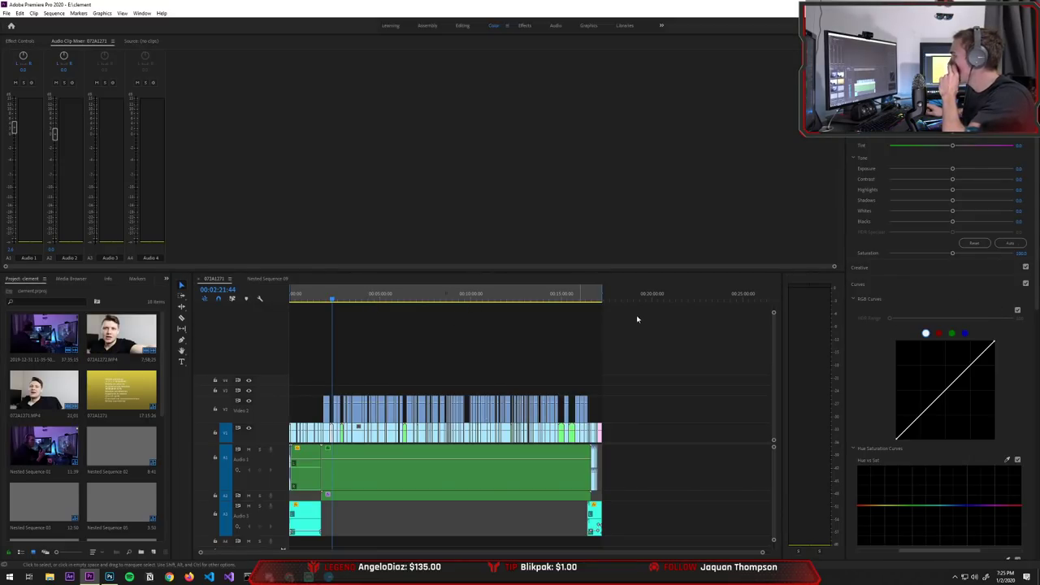
Step: Return the playhead to the start of the sequence and play its opening moment
{"action": "left_click", "coordinate": [633, 301]}
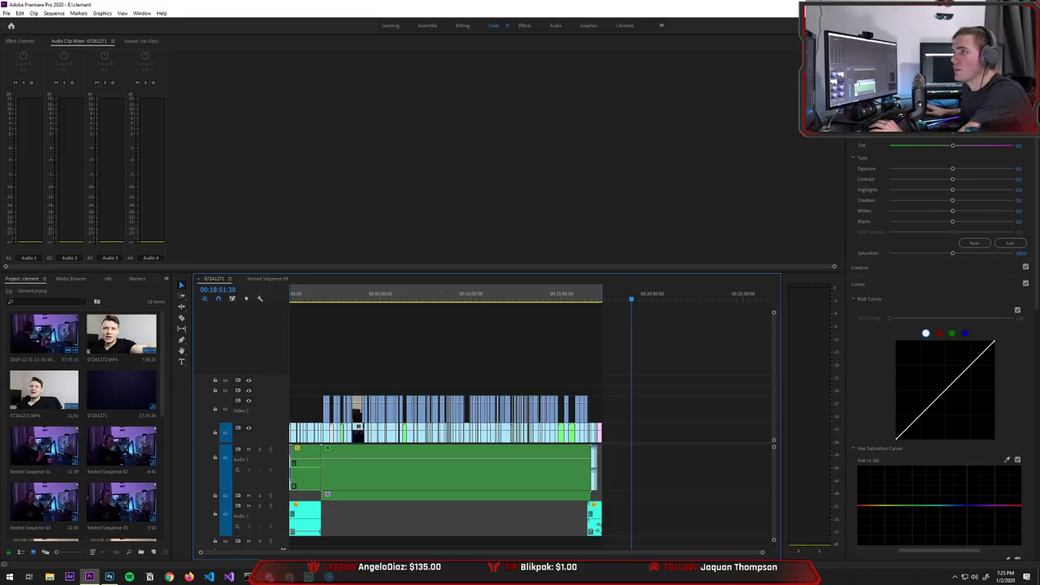
{"action": "left_click_drag", "start_coordinate": [0, 239], "coordinate": [1039, 181]}
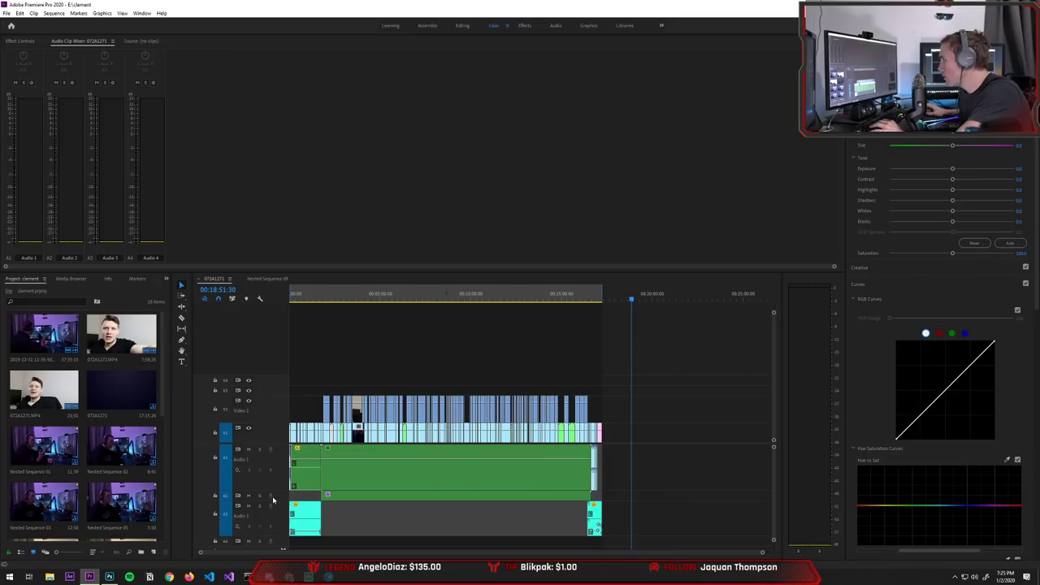
{"action": "left_click", "coordinate": [271, 499]}
{"action": "key", "text": "Home"}
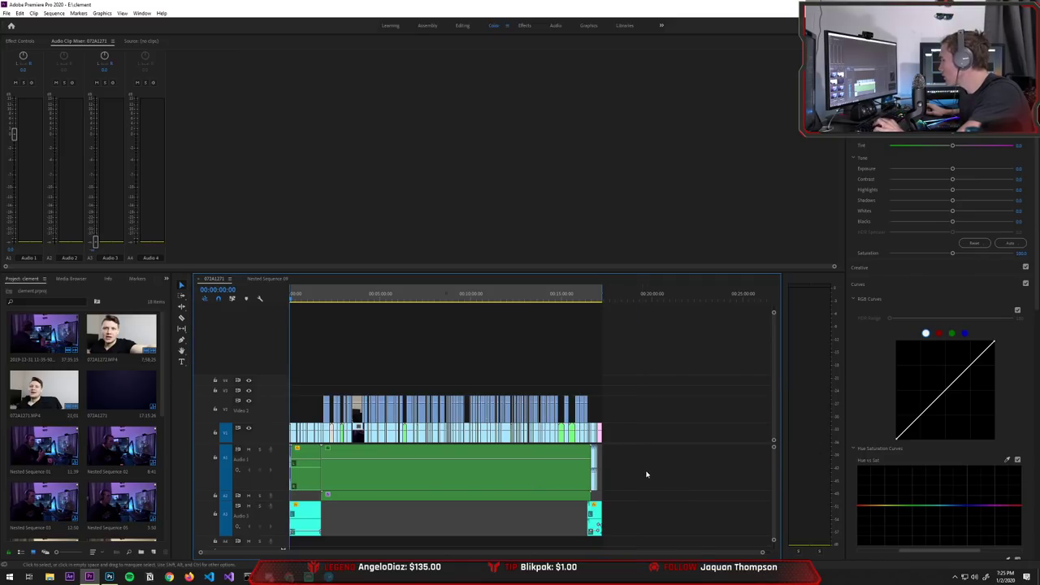
{"action": "left_click", "coordinate": [648, 475]}
{"action": "key", "text": "space"}
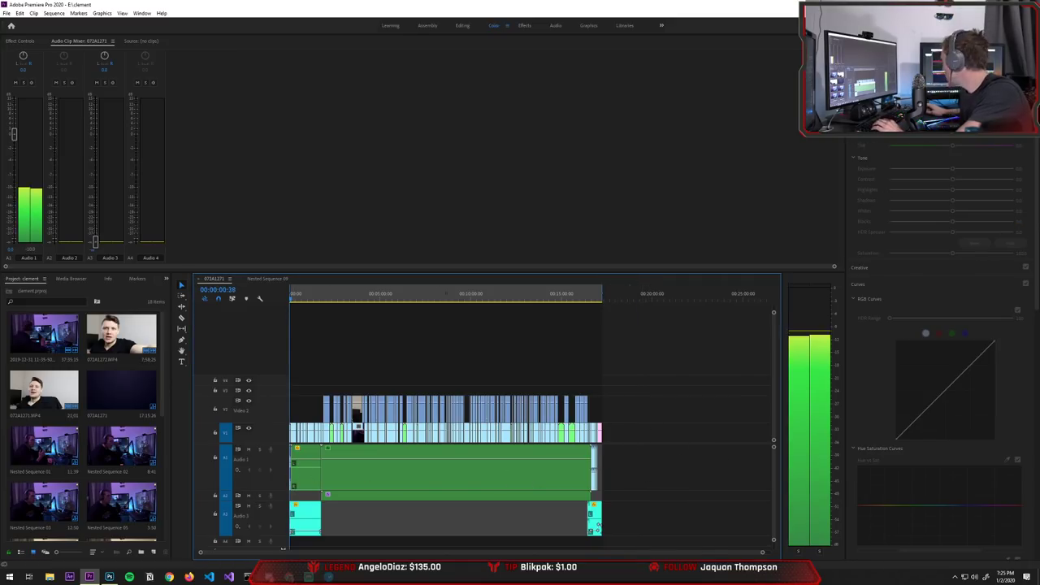
{"action": "key", "text": "space"}
Step: Scrub through the sequence from about 3:44 to the closing section at about 16:46
{"action": "left_click", "coordinate": [358, 298]}
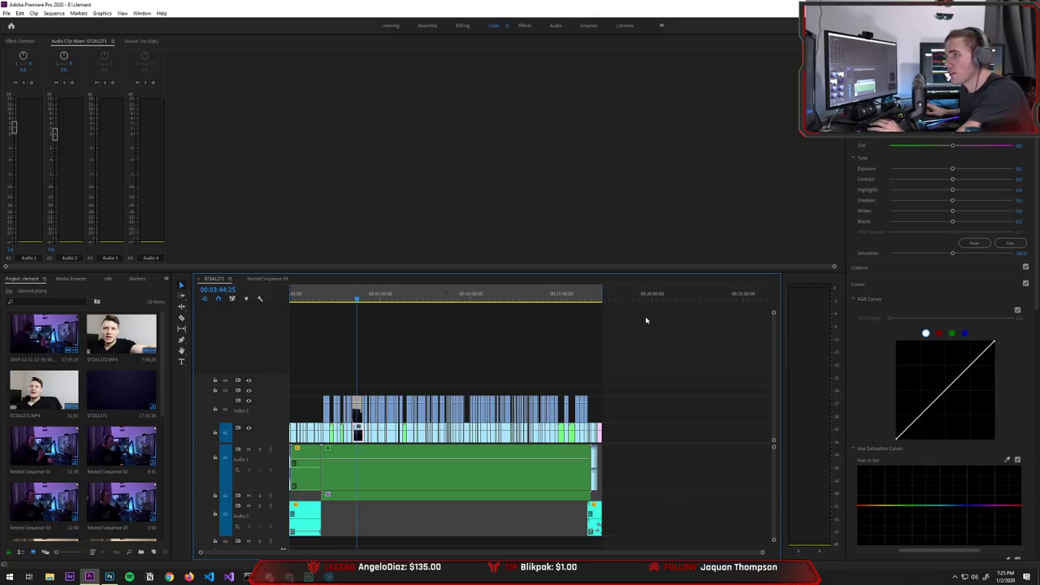
{"action": "left_click", "coordinate": [591, 298]}
{"action": "left_click_drag", "start_coordinate": [591, 298], "coordinate": [480, 298]}
{"action": "left_click_drag", "start_coordinate": [417, 308], "coordinate": [438, 306]}
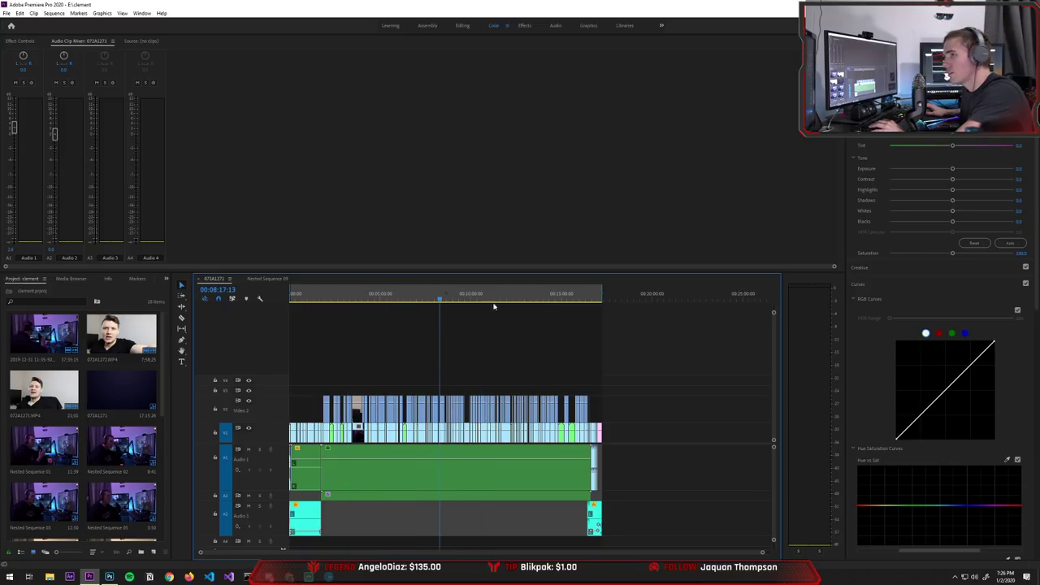
{"action": "left_click", "coordinate": [529, 305]}
{"action": "left_click_drag", "start_coordinate": [591, 295], "coordinate": [595, 296]}
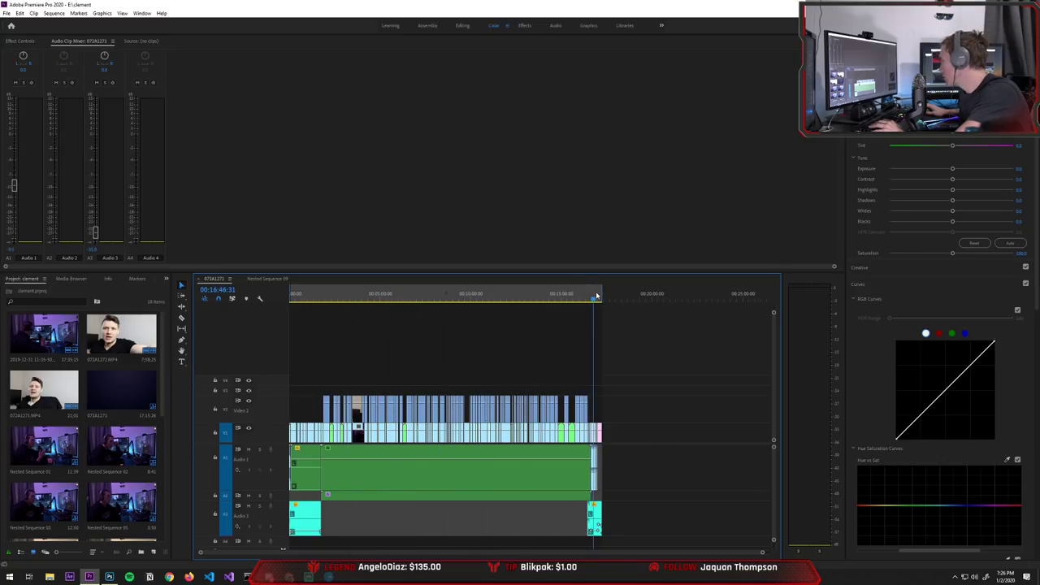
Step: Examine the final clips of the sequence up close and move the playhead to about 17:02
{"action": "key", "text": "equal"}
{"action": "key", "text": "equal"}
{"action": "key", "text": "equal"}
{"action": "key", "text": "equal"}
{"action": "key", "text": "equal"}
{"action": "key", "text": "minus"}
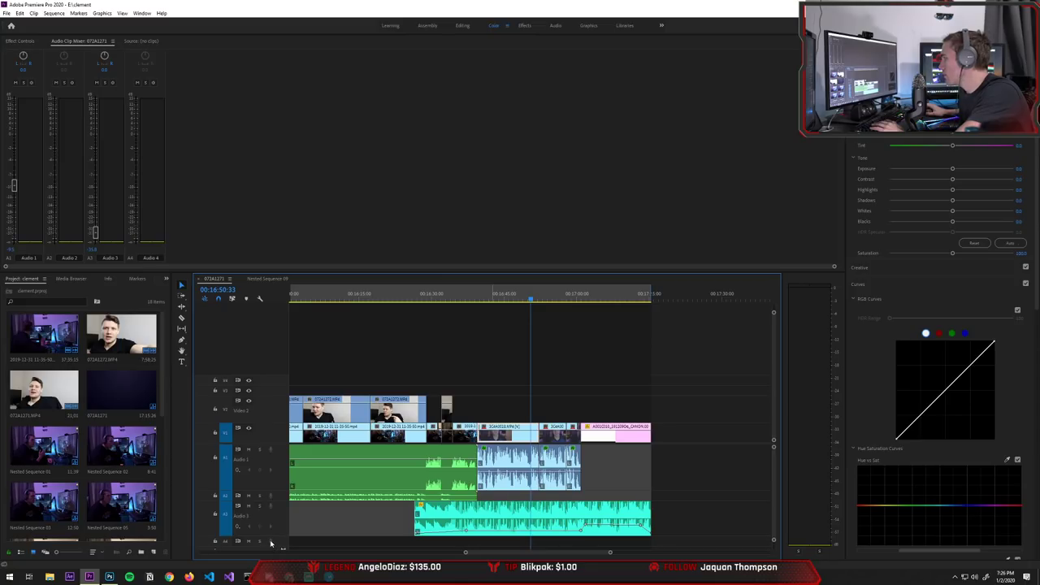
{"action": "scroll", "coordinate": [271, 543], "scroll_direction": "right", "scroll_amount": 3}
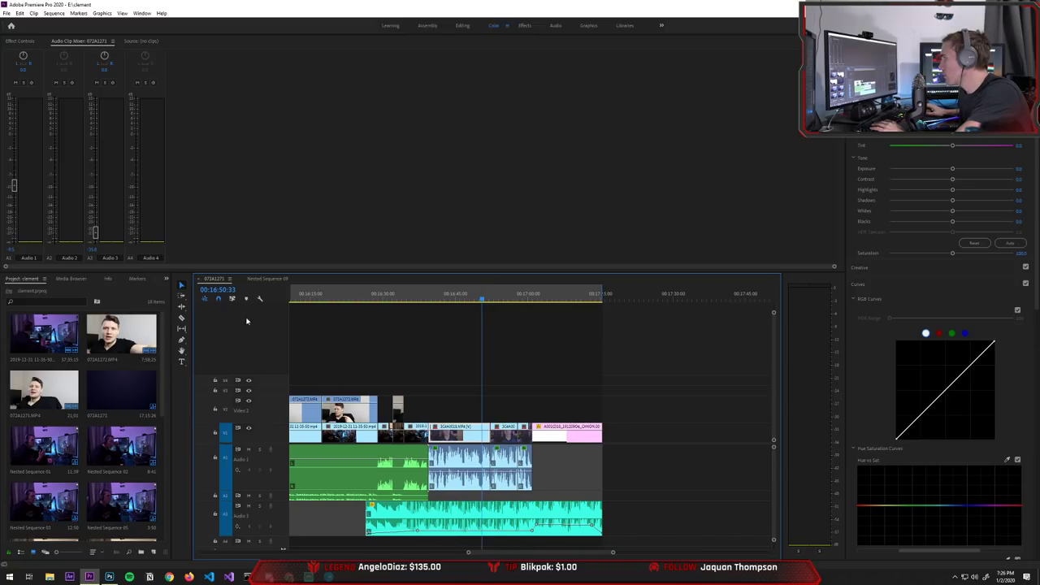
{"action": "left_click_drag", "start_coordinate": [582, 292], "coordinate": [543, 295]}
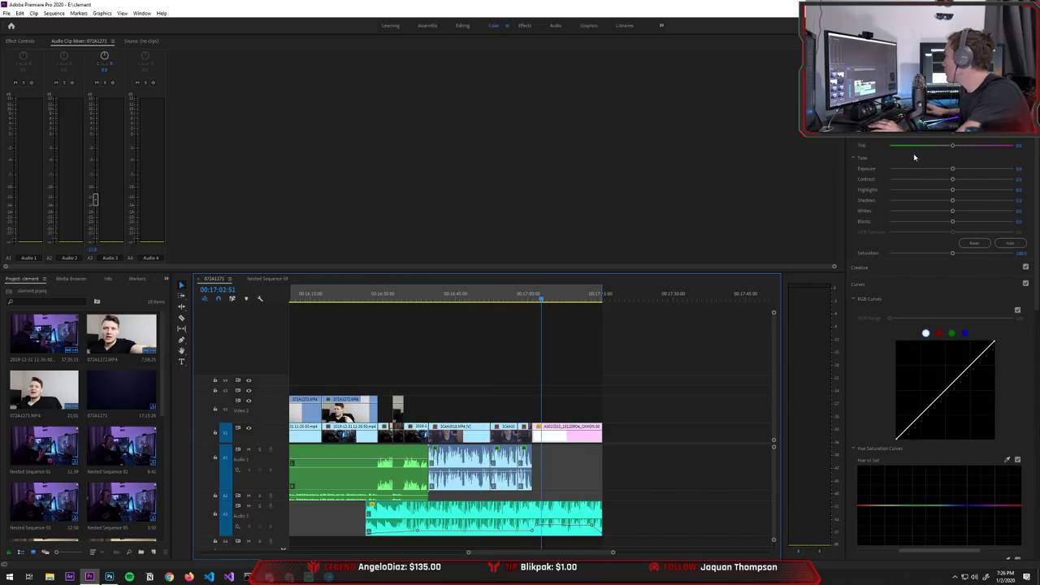
Step: Find the Multiband Compressor audio effect and apply it to the closing clip on the Audio 3 track
{"action": "left_click", "coordinate": [900, 40]}
{"action": "type", "text": "warp"}
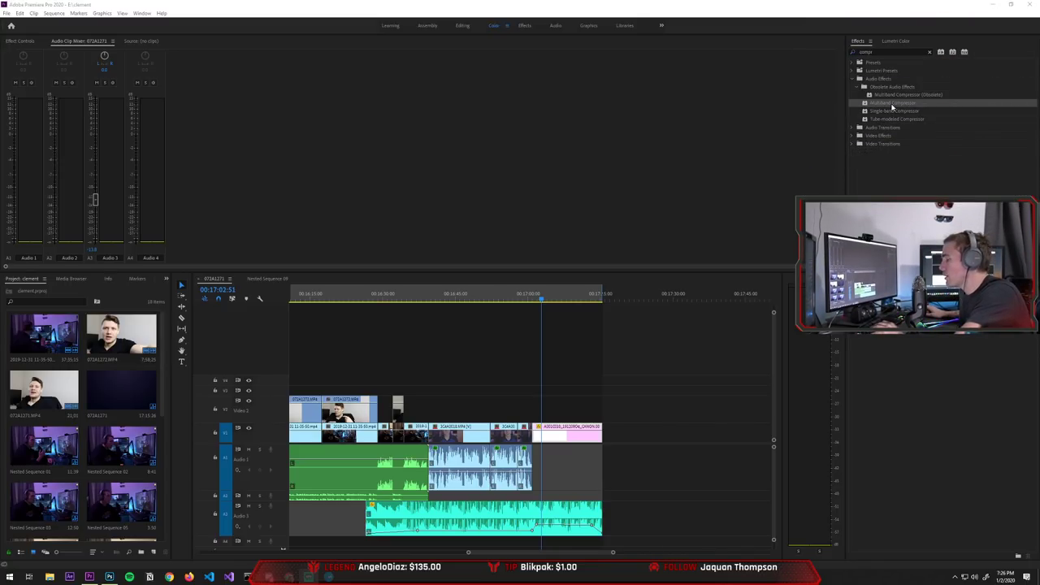
{"action": "left_click_drag", "start_coordinate": [893, 107], "coordinate": [467, 509]}
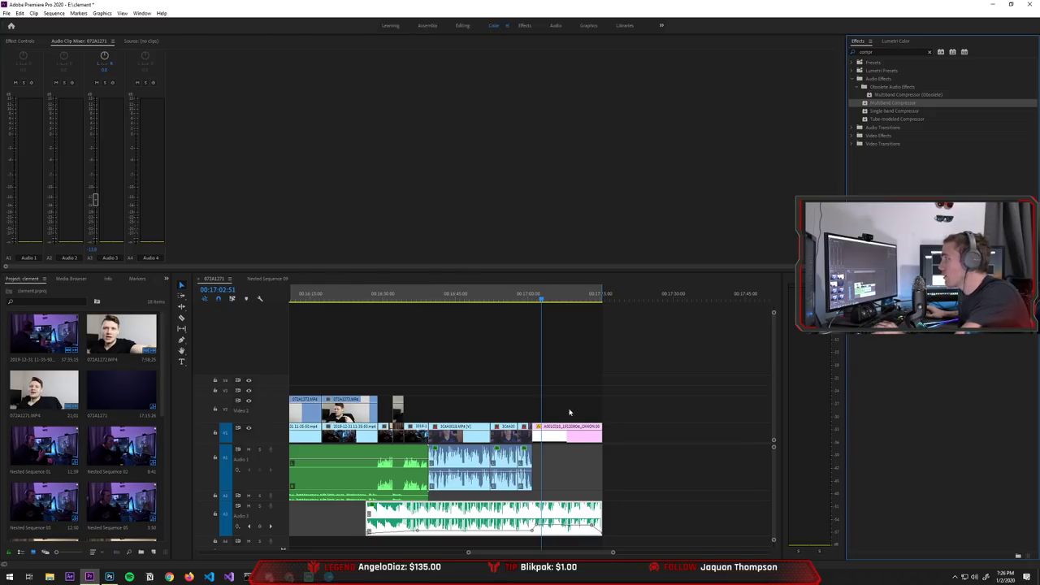
Step: Open the Multiband Compressor's custom setup for the 3C4A0018.MP4 audio clip and view its list of presets
{"action": "left_click", "coordinate": [481, 452]}
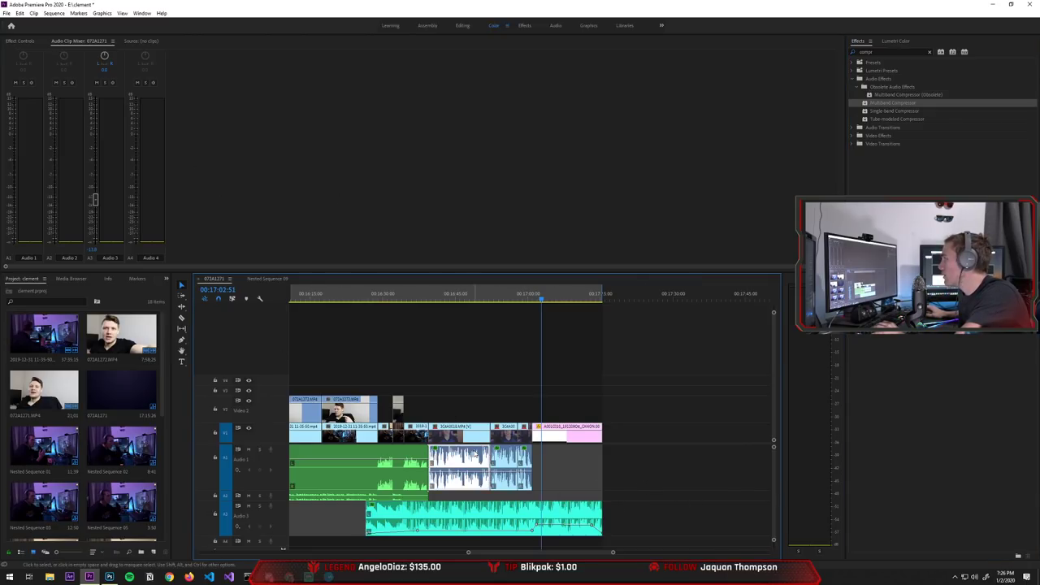
{"action": "left_click", "coordinate": [462, 297]}
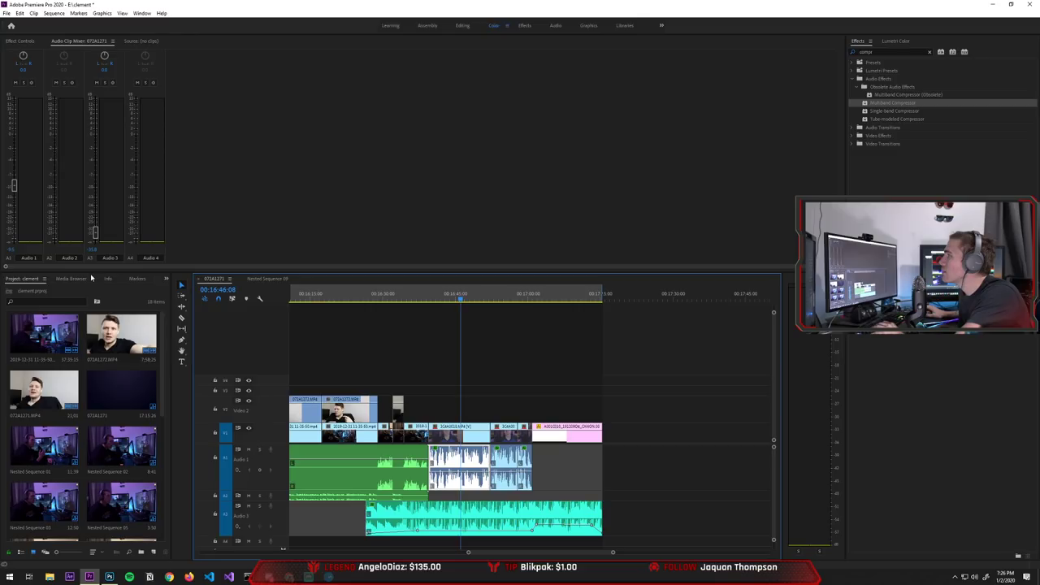
{"action": "left_click", "coordinate": [20, 40]}
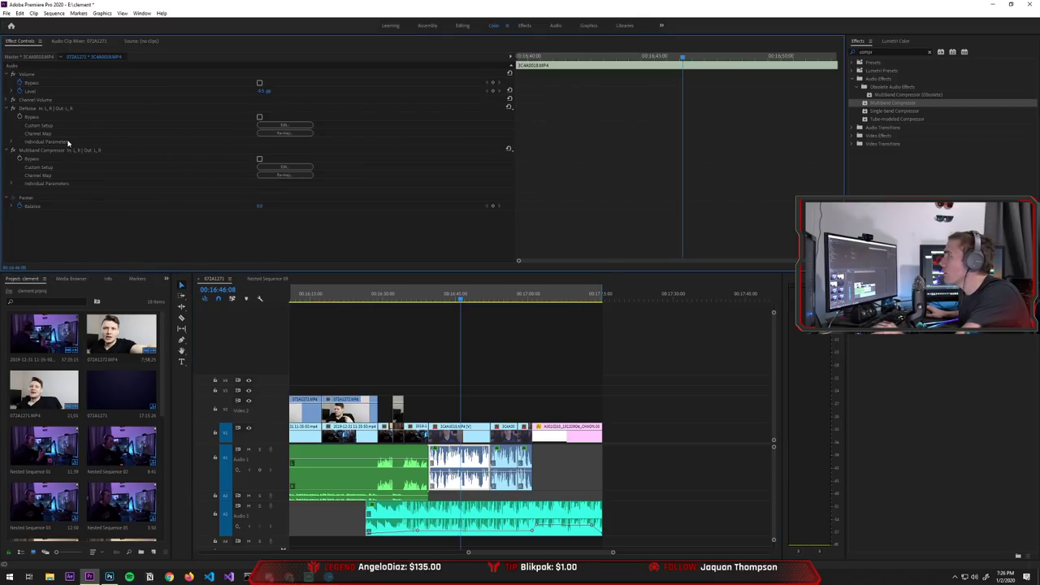
{"action": "left_click", "coordinate": [286, 166]}
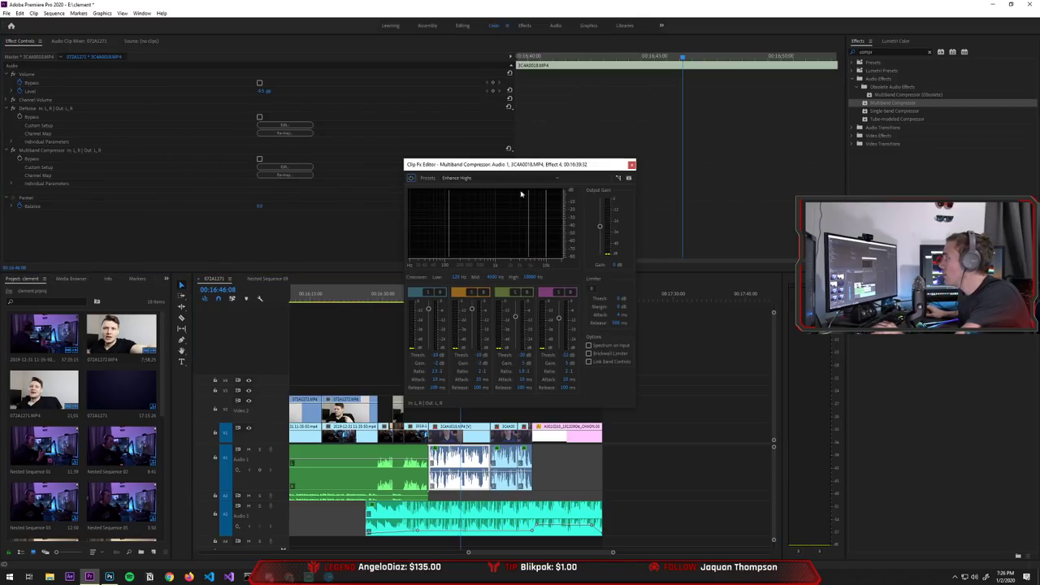
{"action": "left_click", "coordinate": [503, 178]}
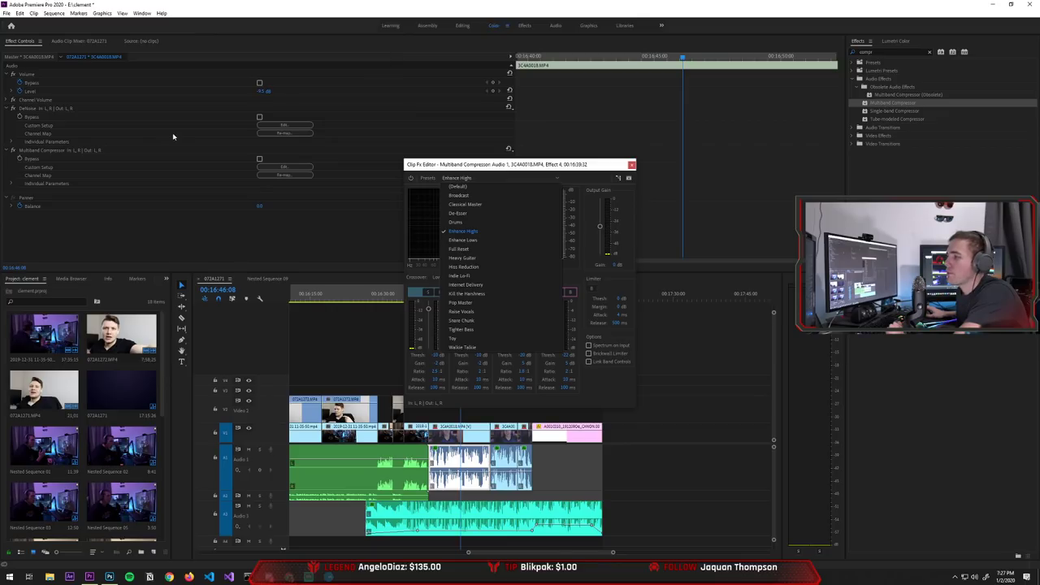
{"action": "left_click_drag", "start_coordinate": [520, 164], "coordinate": [543, 167]}
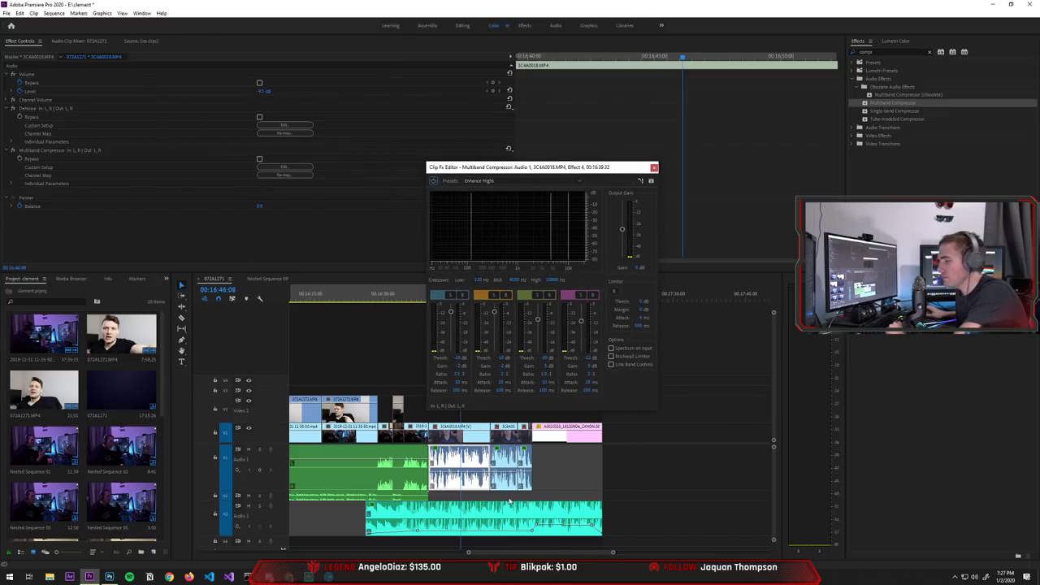
Step: Switch back to the browser, play a short part of the Reverse Integer video from 0:44 and return to its channel page
{"action": "left_click", "coordinate": [89, 577]}
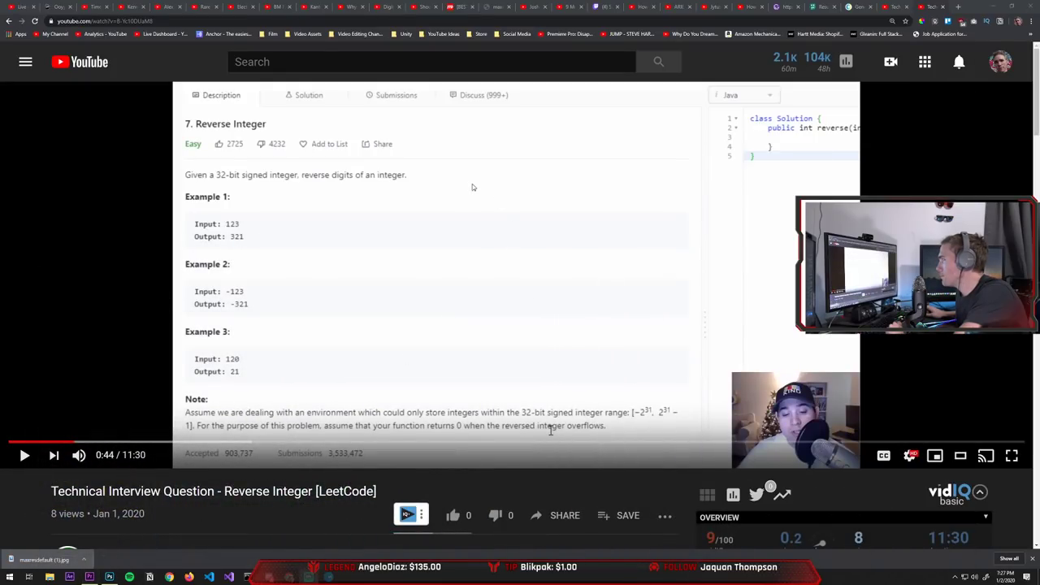
{"action": "left_click", "coordinate": [472, 187]}
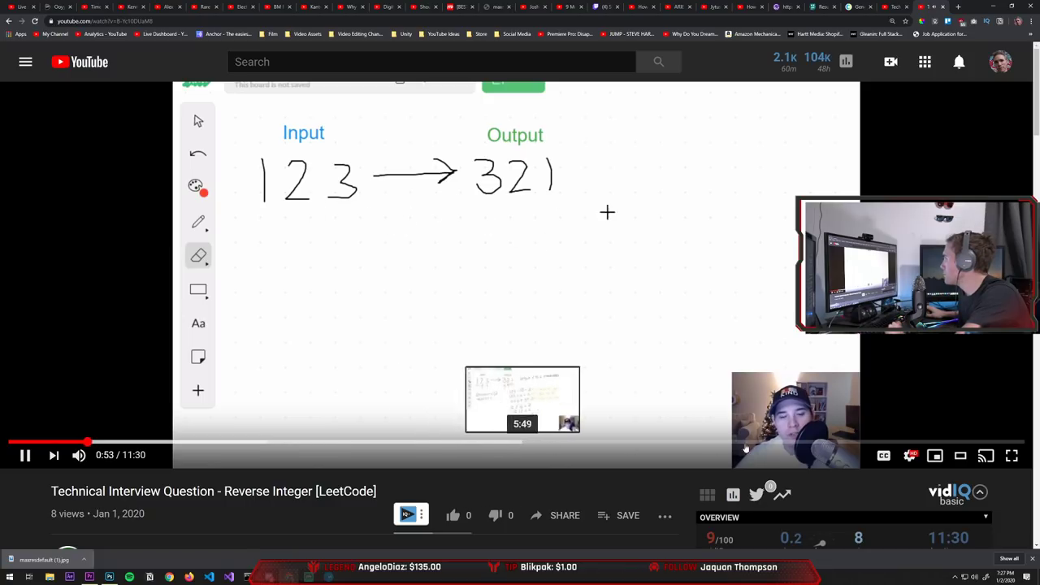
{"action": "left_click", "coordinate": [643, 361]}
{"action": "scroll", "coordinate": [355, 420], "scroll_direction": "down", "scroll_amount": 1}
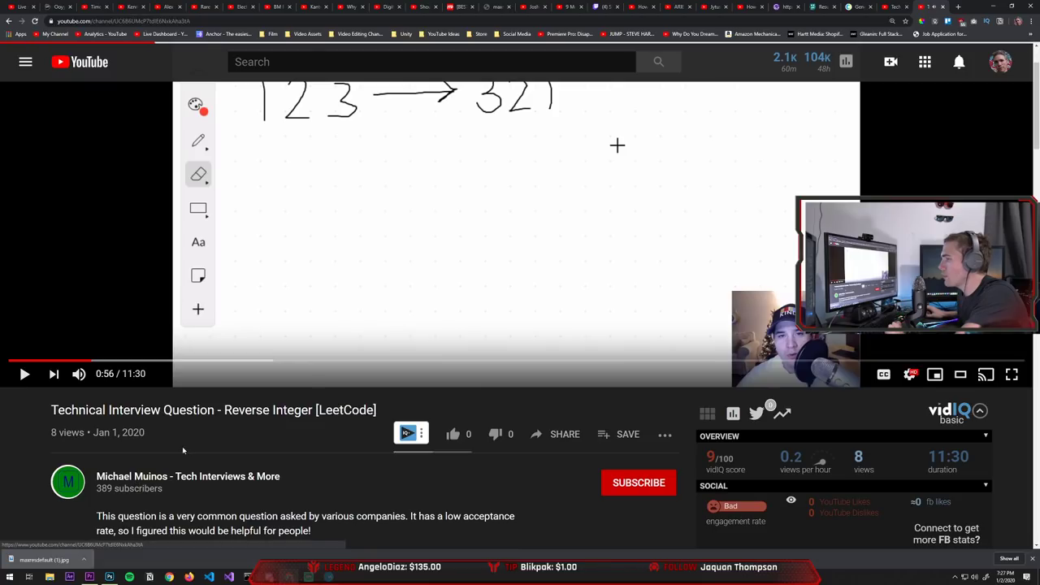
{"action": "left_click", "coordinate": [182, 448]}
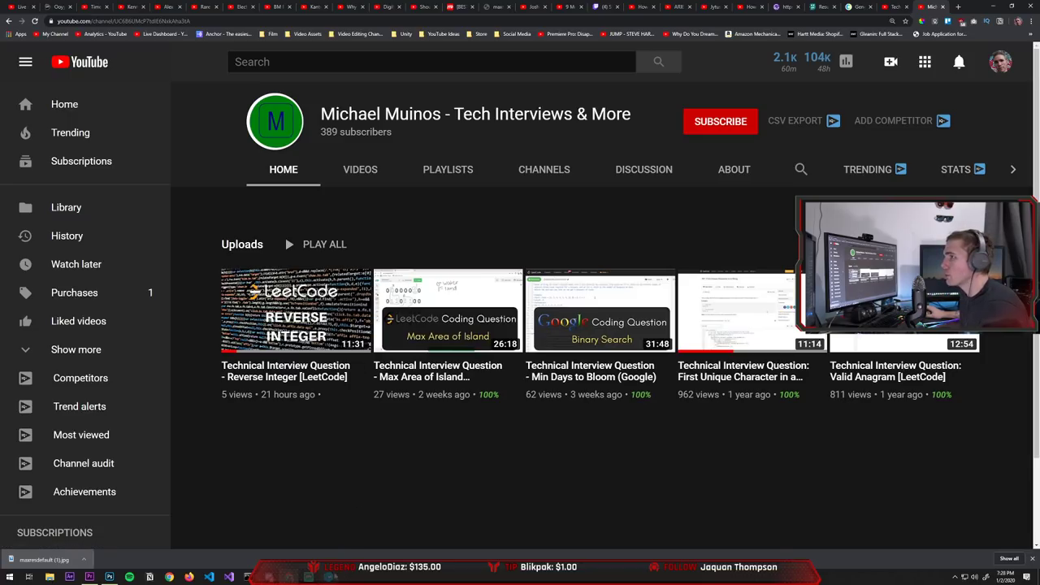
Step: Switch to Voicemod, try out the Herbert voice with the voice changer on, turn it off again and return to the browser
{"action": "left_click", "coordinate": [329, 577]}
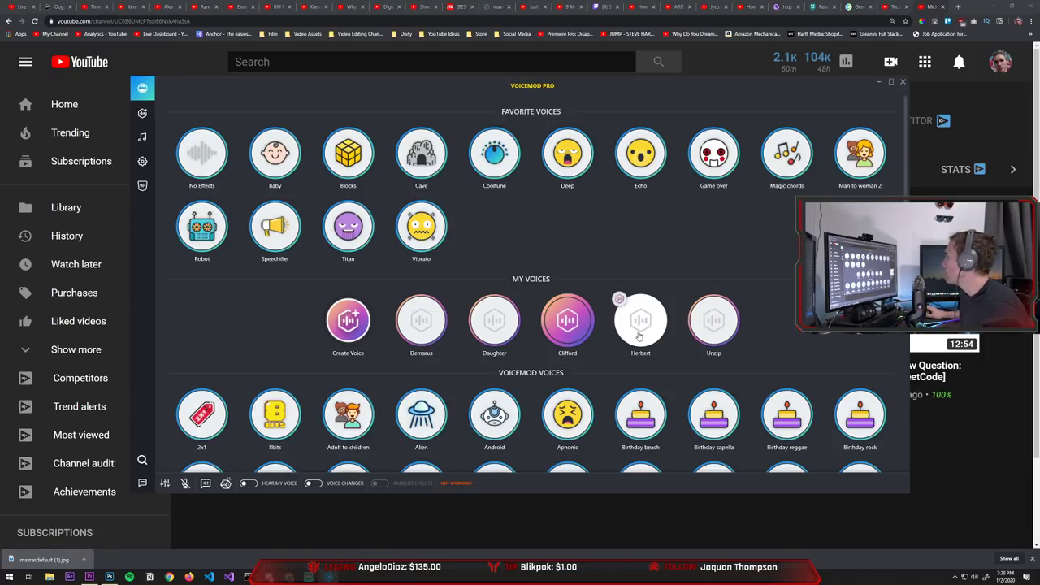
{"action": "left_click", "coordinate": [643, 329]}
{"action": "left_click", "coordinate": [313, 484]}
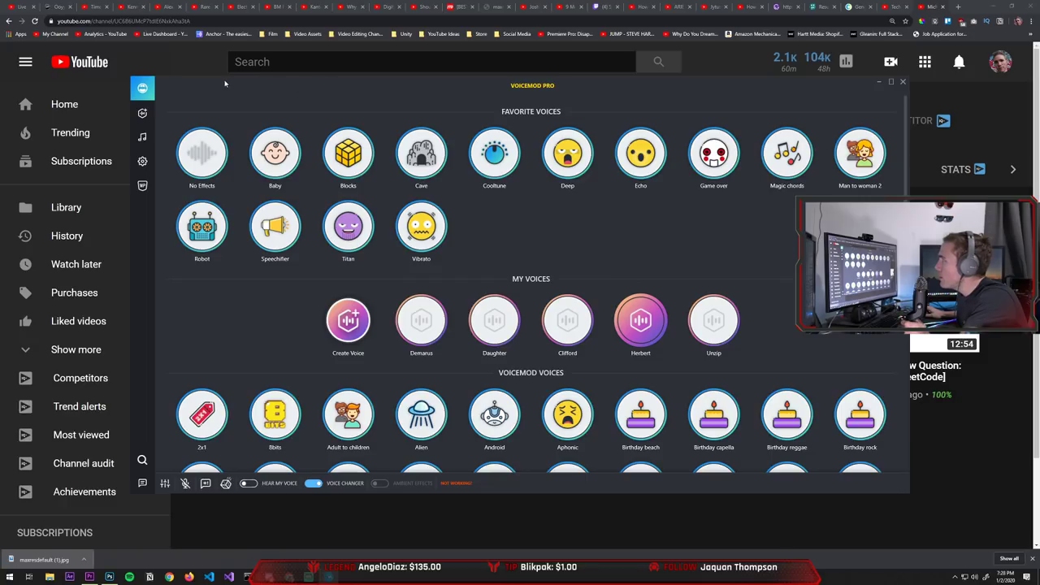
{"action": "left_click_drag", "start_coordinate": [226, 85], "coordinate": [219, 382]}
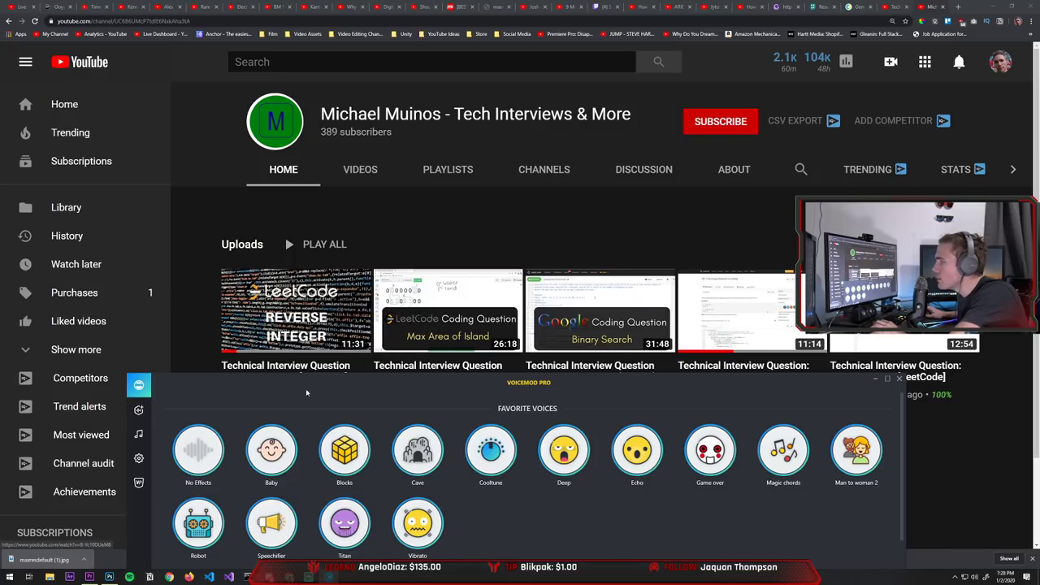
{"action": "left_click_drag", "start_coordinate": [306, 393], "coordinate": [346, 120]}
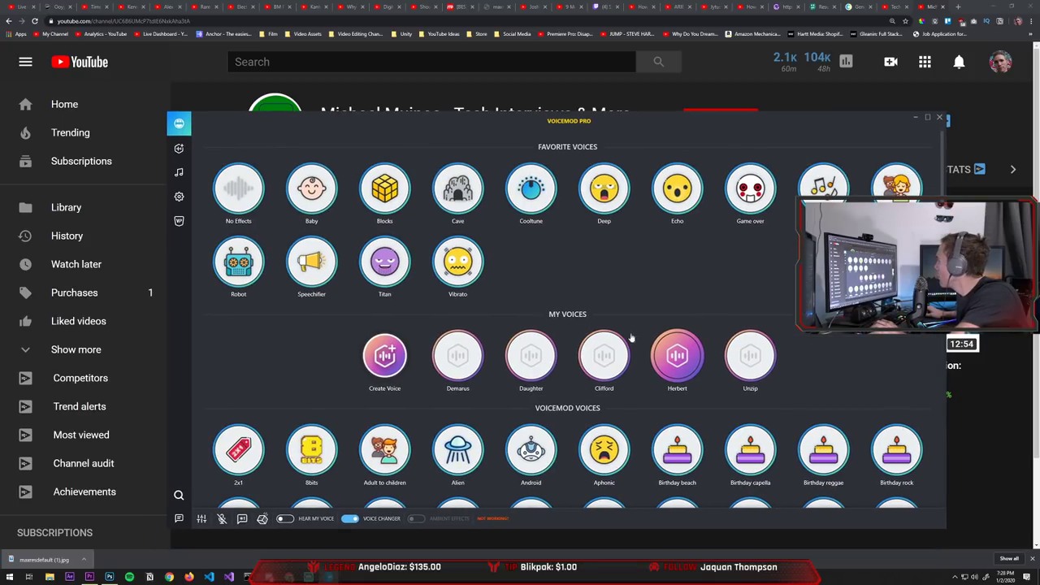
{"action": "left_click", "coordinate": [351, 519]}
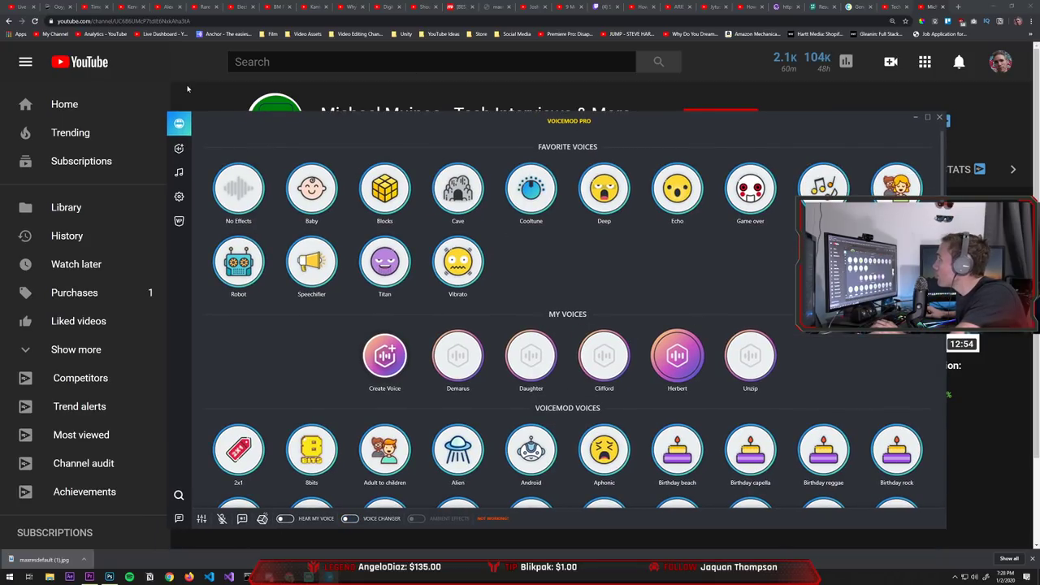
{"action": "left_click", "coordinate": [187, 88]}
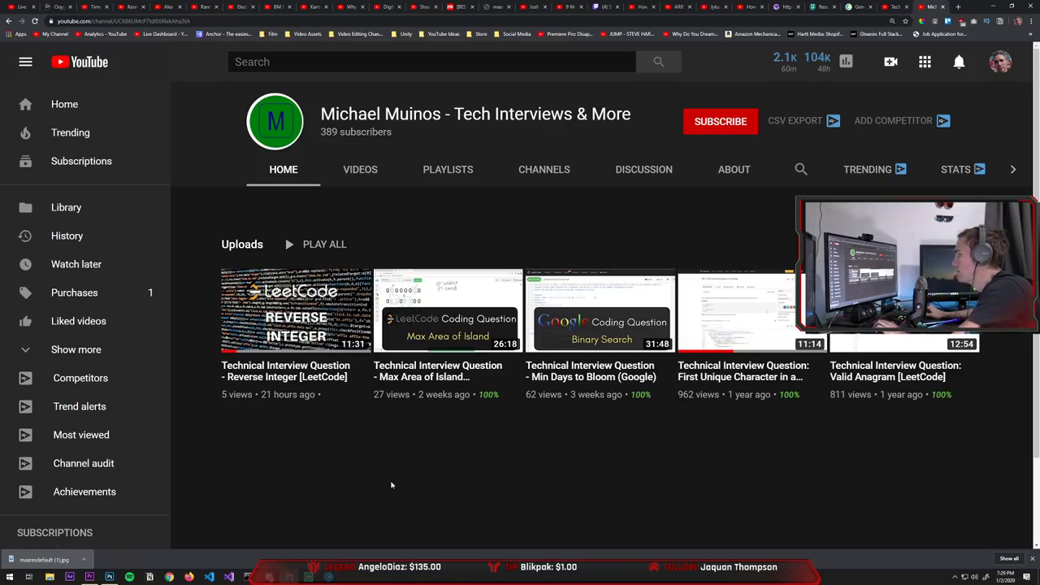
Step: Search the web for "code backgrounds" in a new tab and show the image results
{"action": "key", "text": "ctrl+t"}
{"action": "type", "text": "code"}
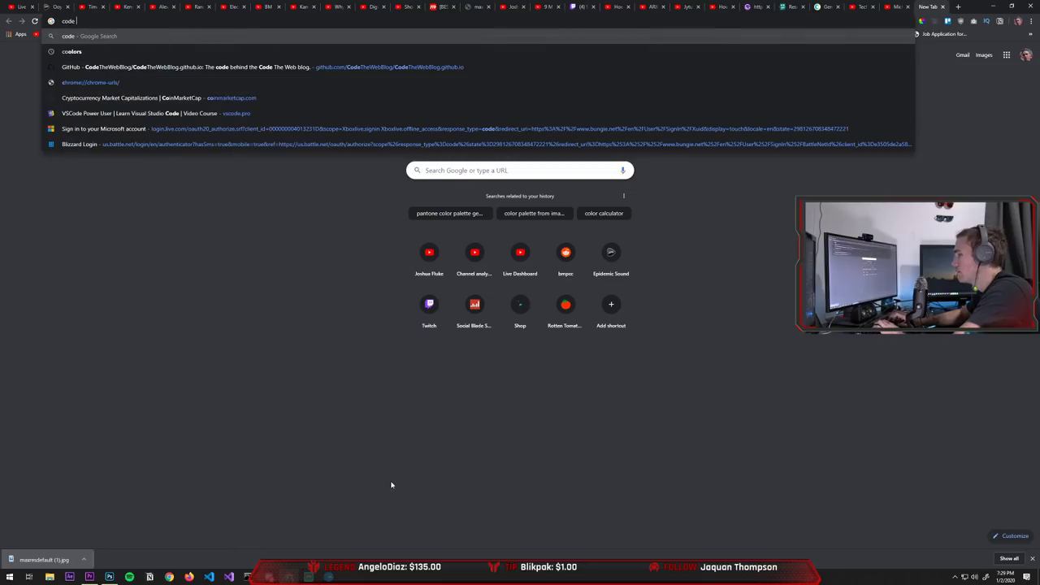
{"action": "type", "text": " backgrounds"}
{"action": "key", "text": "Return"}
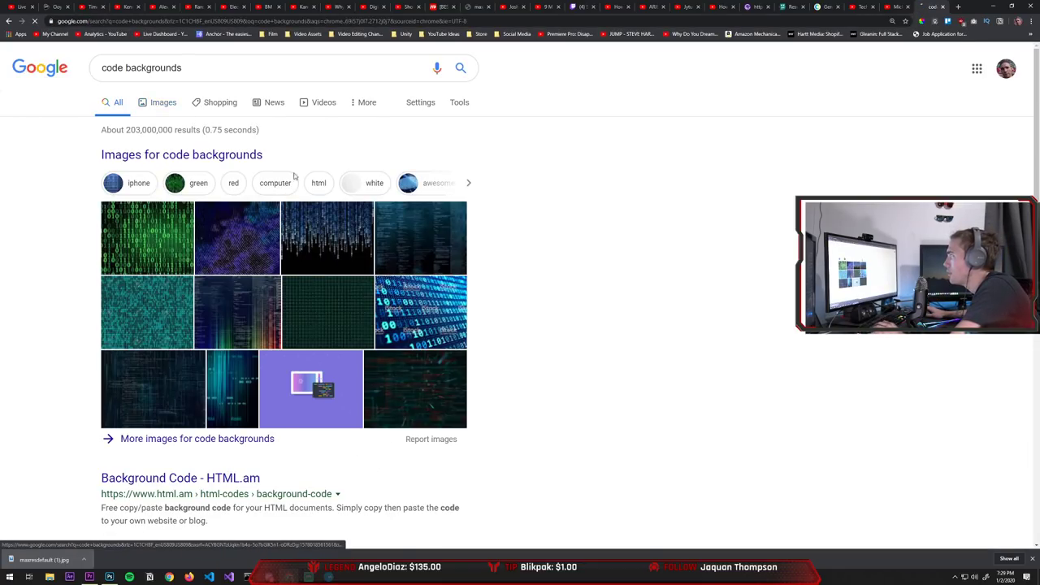
{"action": "left_click", "coordinate": [363, 203]}
Step: Choose the Programming Code Twitter Cover image with the rainbow-coloured code from the results and save it to disk
{"action": "scroll", "coordinate": [364, 200], "scroll_direction": "down", "scroll_amount": 3}
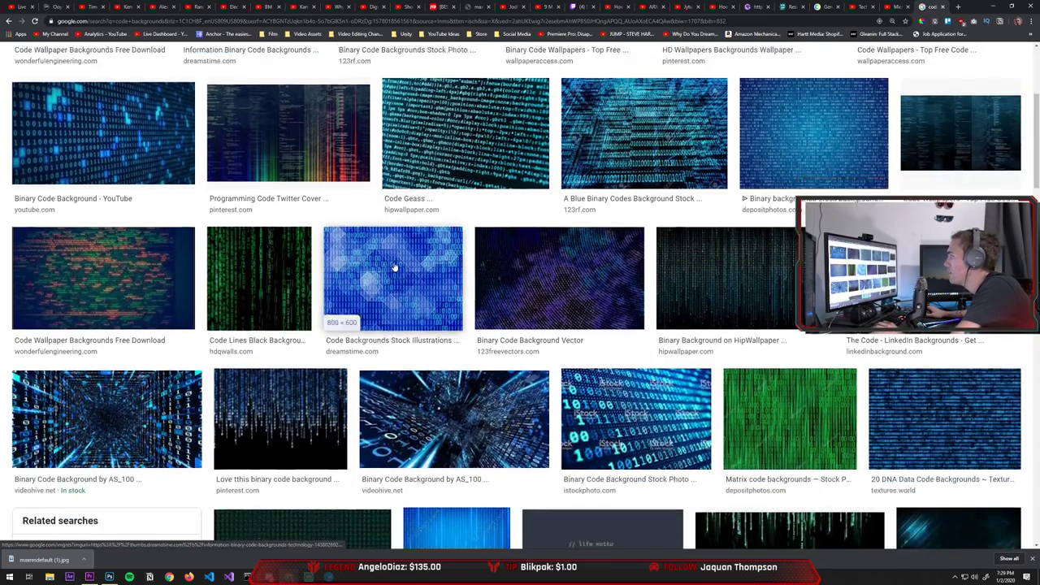
{"action": "scroll", "coordinate": [394, 266], "scroll_direction": "down", "scroll_amount": 5}
{"action": "scroll", "coordinate": [394, 267], "scroll_direction": "up", "scroll_amount": 3}
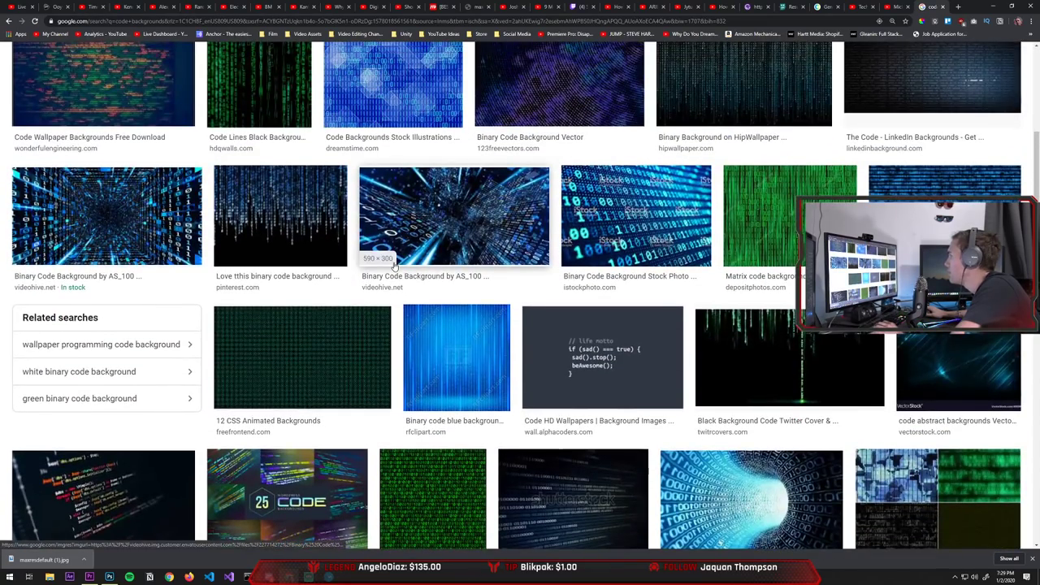
{"action": "scroll", "coordinate": [394, 266], "scroll_direction": "down", "scroll_amount": 2}
{"action": "scroll", "coordinate": [394, 266], "scroll_direction": "up", "scroll_amount": 8}
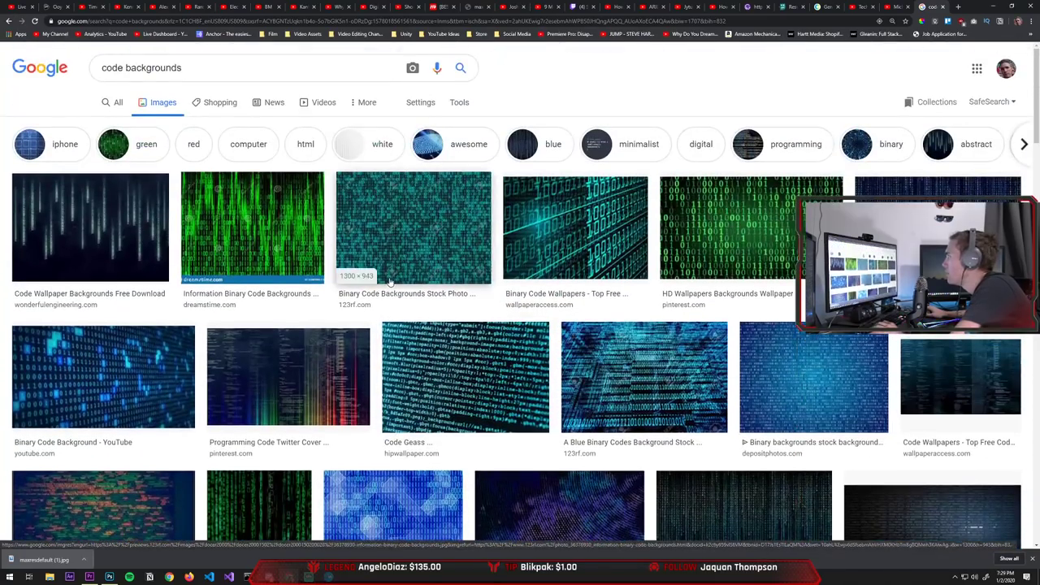
{"action": "left_click", "coordinate": [279, 384]}
{"action": "right_click", "coordinate": [755, 151]}
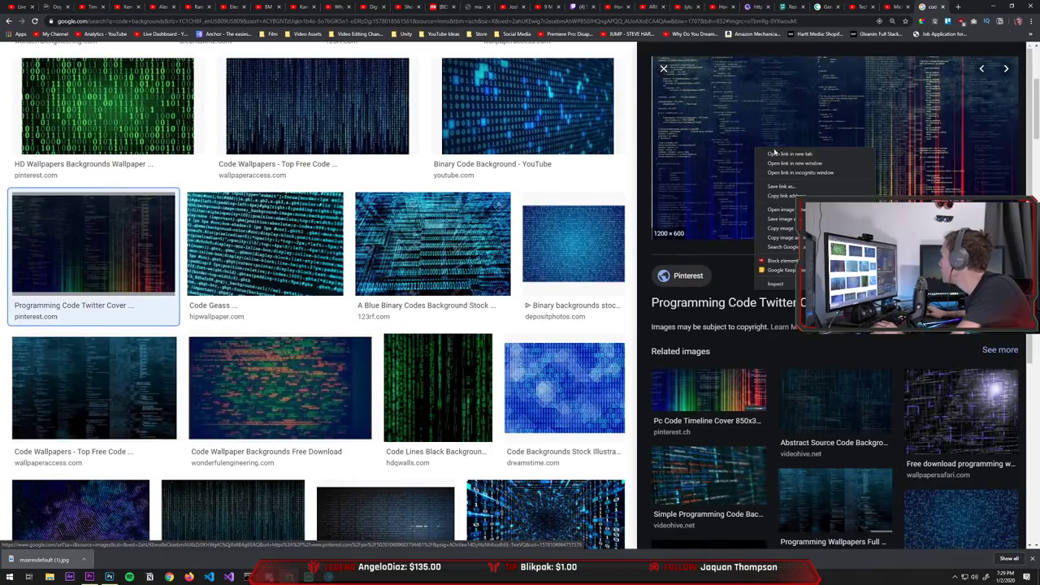
{"action": "left_click", "coordinate": [785, 219]}
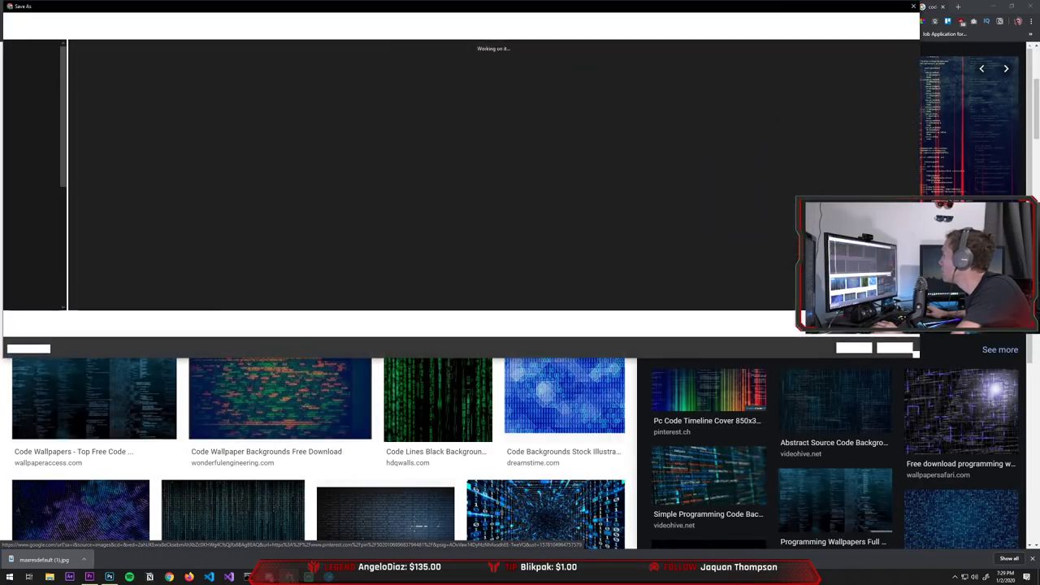
{"action": "left_click", "coordinate": [853, 343]}
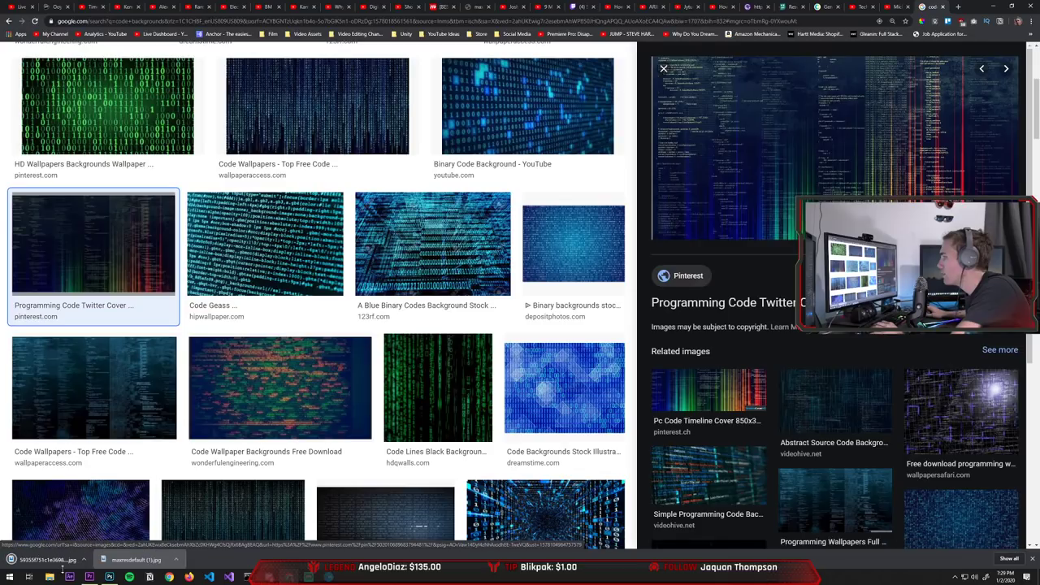
Step: Place the downloaded code background image into the maxresdefault.jpg document in Photoshop as a new layer
{"action": "left_click_drag", "start_coordinate": [90, 575], "coordinate": [546, 361]}
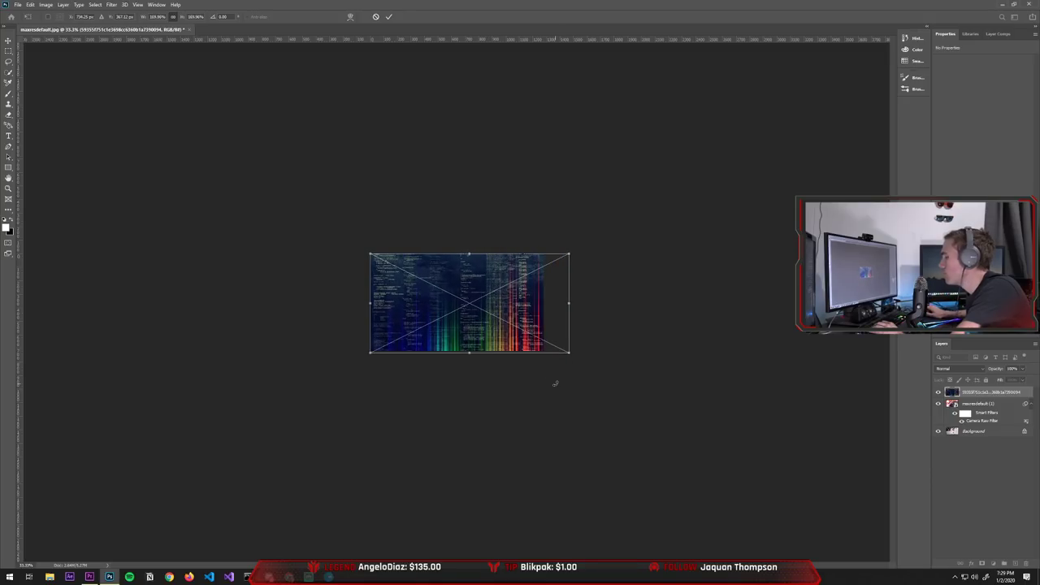
{"action": "key", "text": "Return"}
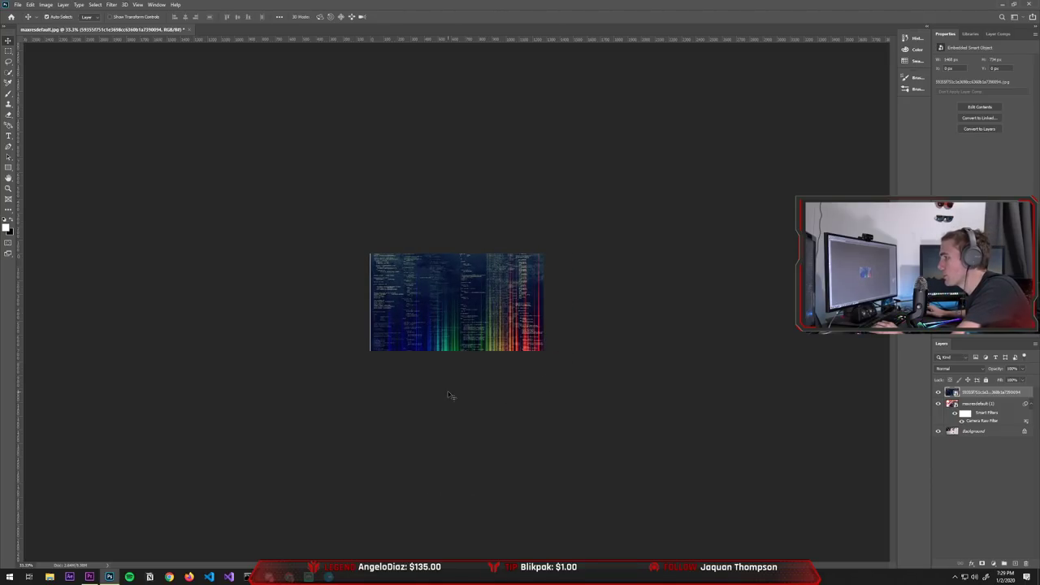
Step: Switch to Voicemod and try out the Titan voice with the voice changer on, turning it off again at the end
{"action": "left_click", "coordinate": [328, 577]}
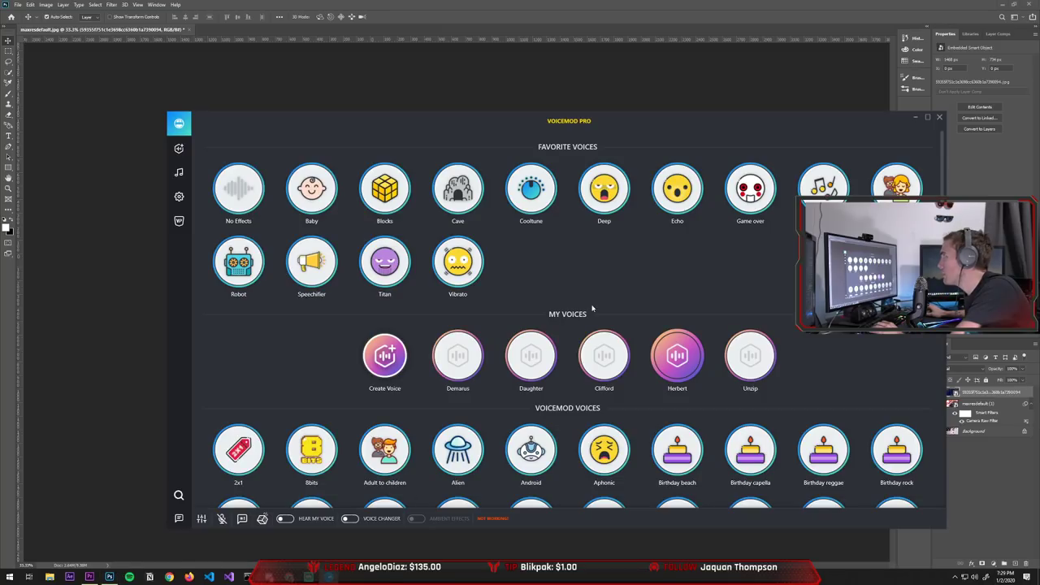
{"action": "left_click_drag", "start_coordinate": [617, 114], "coordinate": [521, 102]}
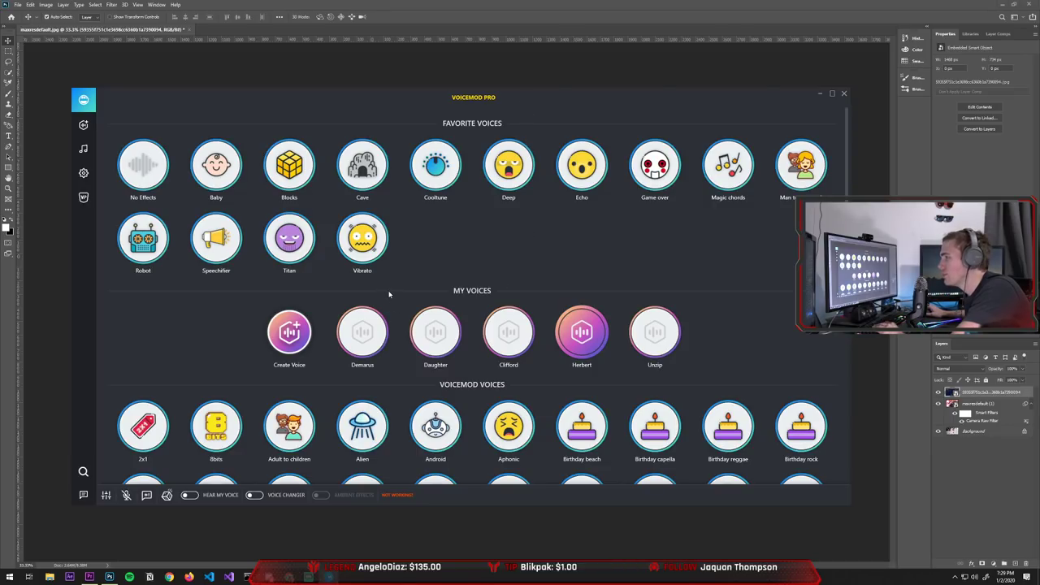
{"action": "scroll", "coordinate": [485, 232], "scroll_direction": "down", "scroll_amount": 4}
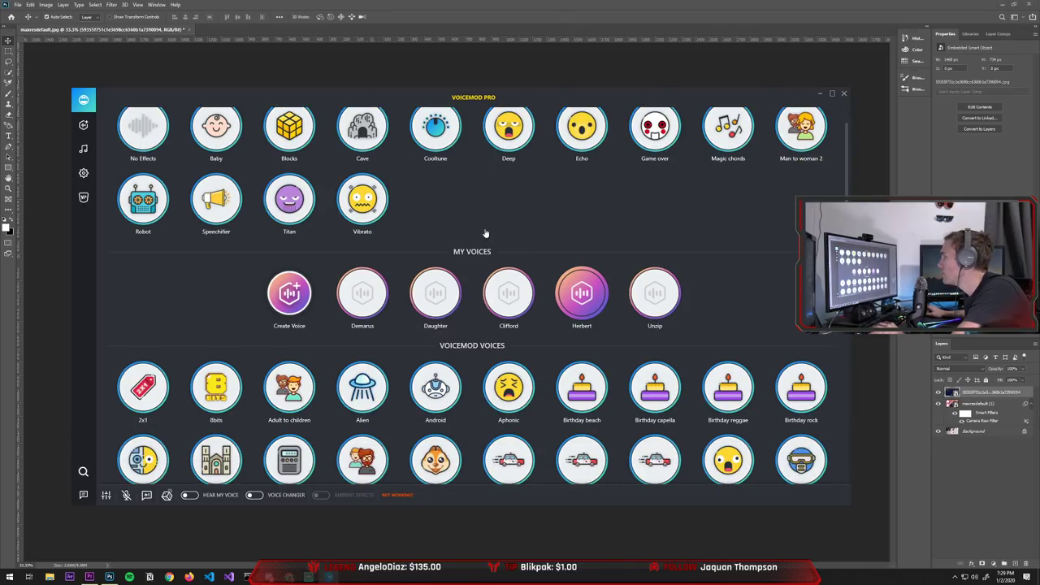
{"action": "scroll", "coordinate": [485, 244], "scroll_direction": "up", "scroll_amount": 2}
{"action": "scroll", "coordinate": [430, 362], "scroll_direction": "up", "scroll_amount": 3}
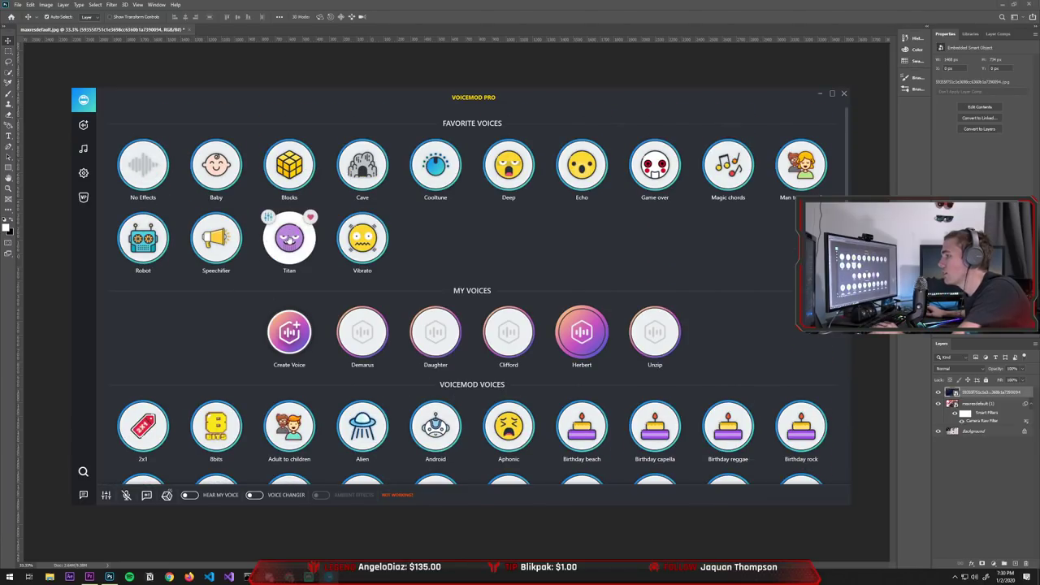
{"action": "left_click", "coordinate": [289, 238]}
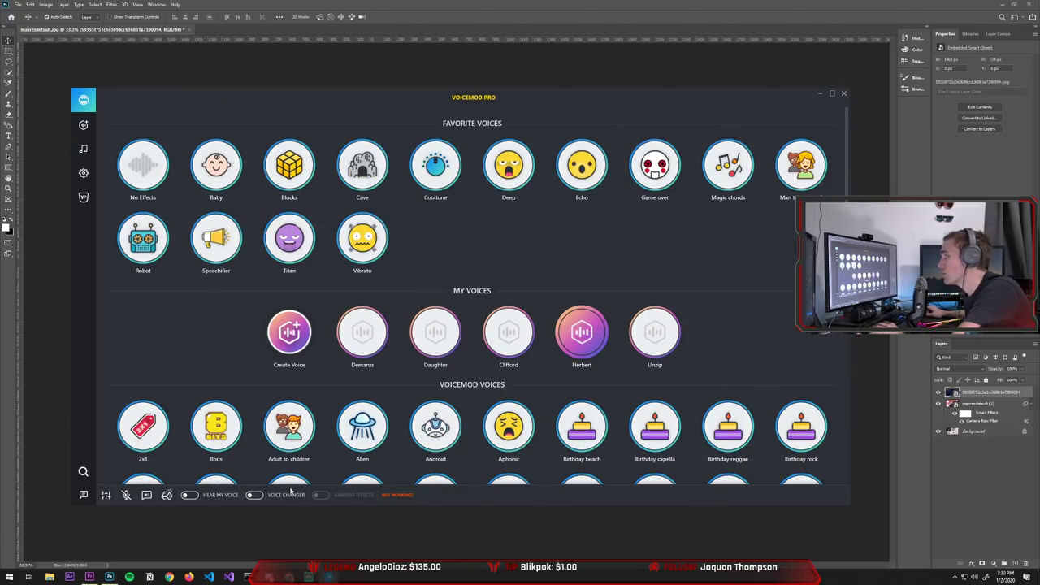
{"action": "left_click", "coordinate": [254, 497]}
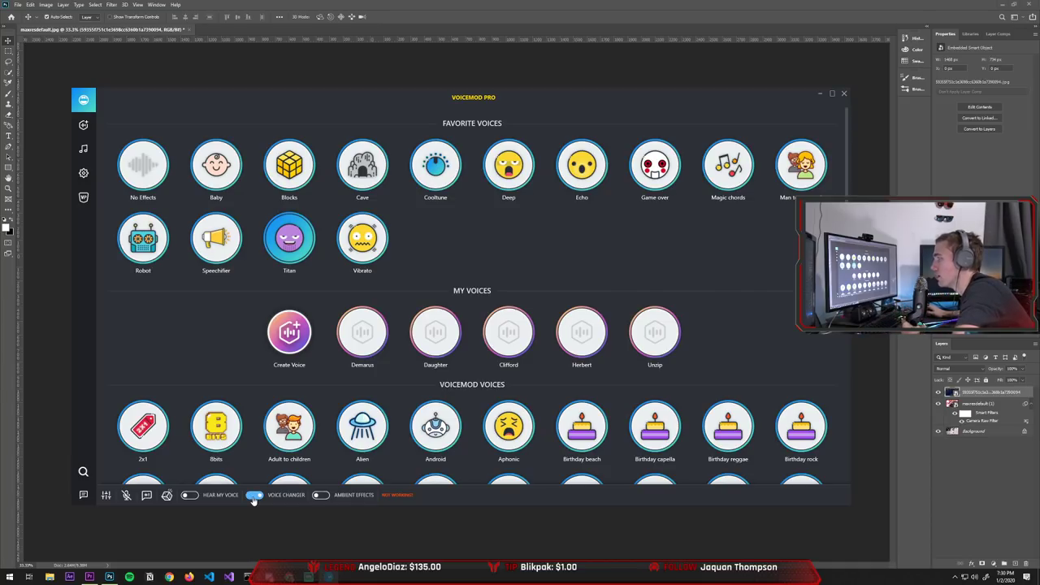
{"action": "mouse_move", "coordinate": [228, 419]}
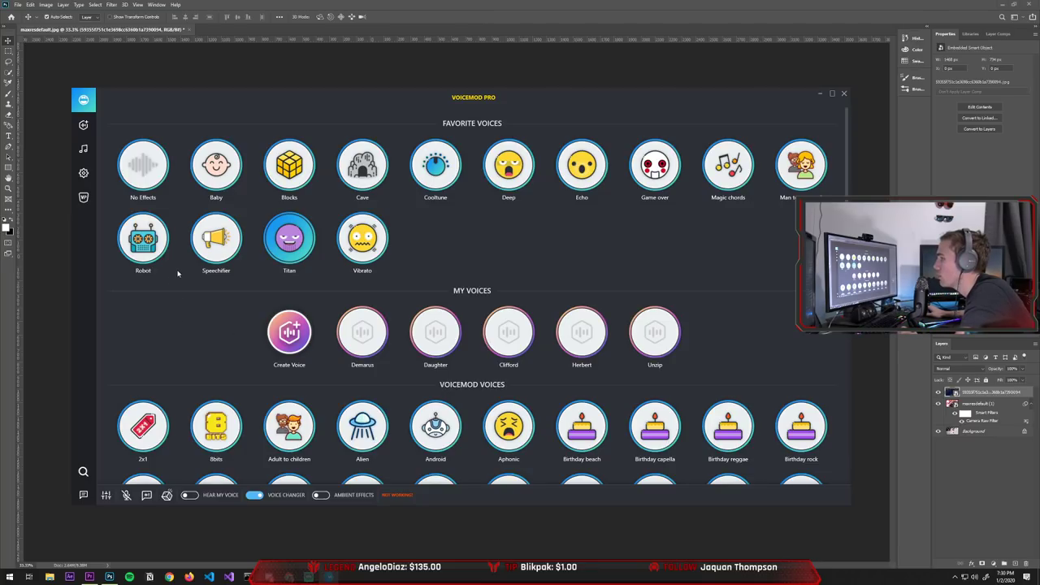
{"action": "left_click", "coordinate": [262, 498]}
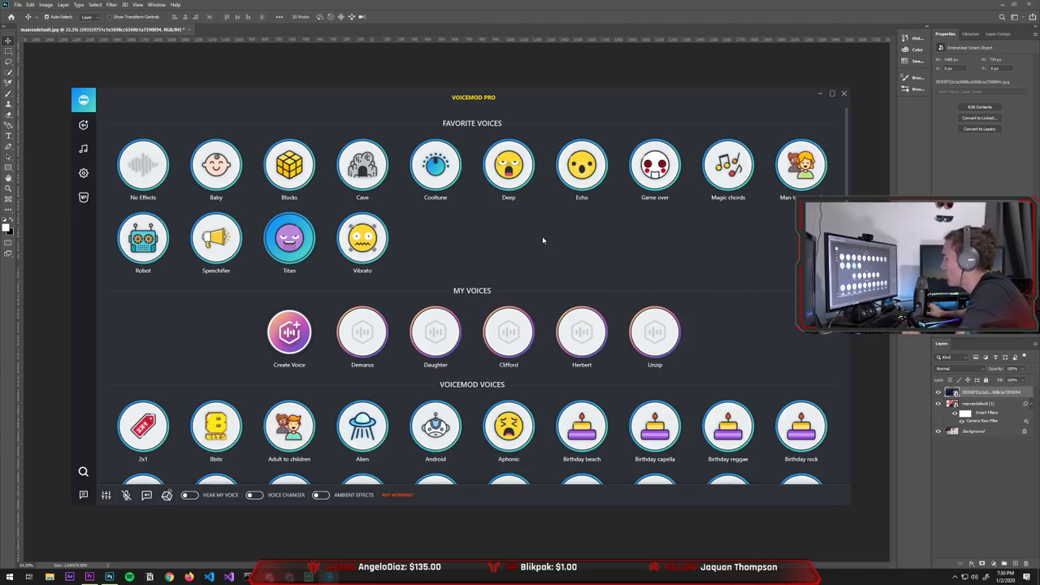
Step: Browse the available voices, select the Magic chords voice and turn the voice changer on
{"action": "scroll", "coordinate": [542, 236], "scroll_direction": "down", "scroll_amount": 3}
{"action": "scroll", "coordinate": [546, 290], "scroll_direction": "down", "scroll_amount": 2}
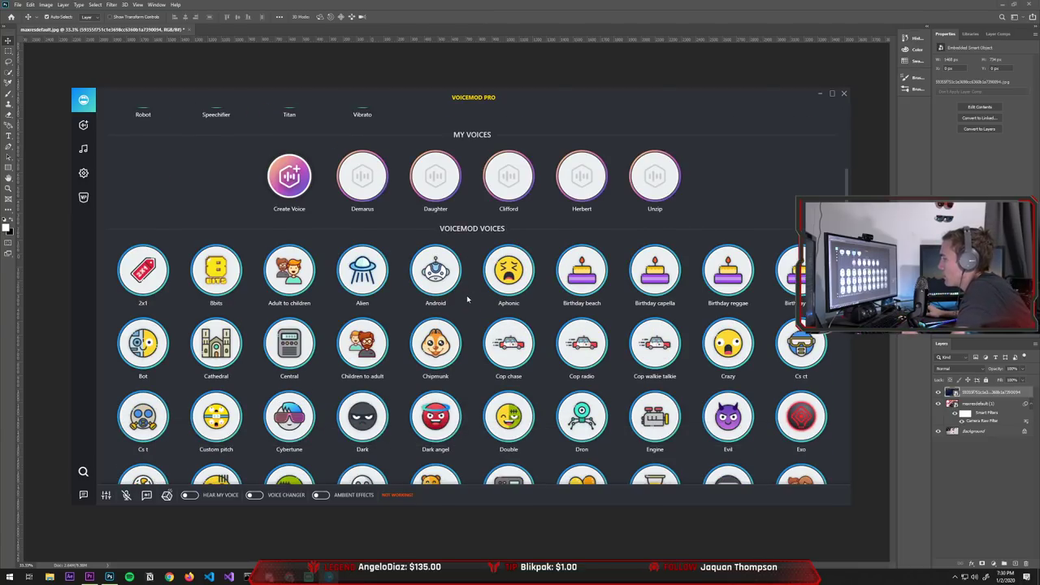
{"action": "scroll", "coordinate": [362, 352], "scroll_direction": "down", "scroll_amount": 2}
{"action": "scroll", "coordinate": [362, 351], "scroll_direction": "down", "scroll_amount": 2}
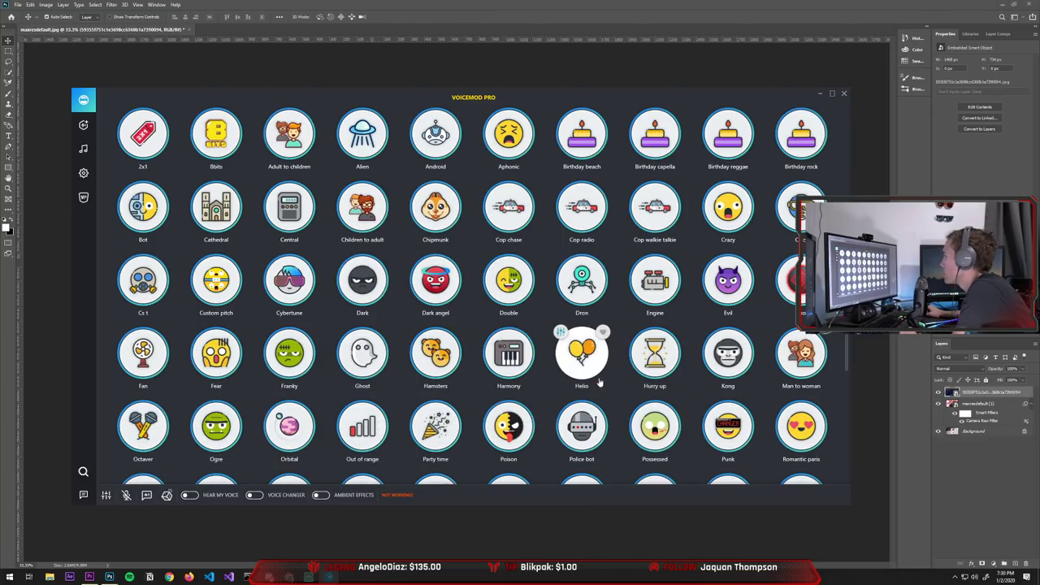
{"action": "scroll", "coordinate": [613, 302], "scroll_direction": "up", "scroll_amount": 2}
{"action": "scroll", "coordinate": [612, 303], "scroll_direction": "up", "scroll_amount": 6}
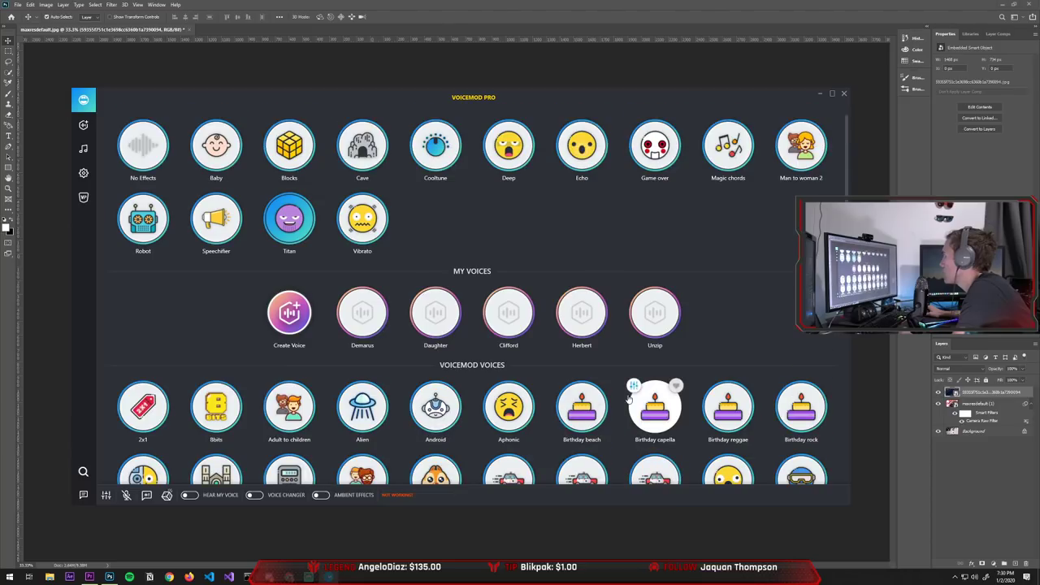
{"action": "left_click", "coordinate": [728, 165]}
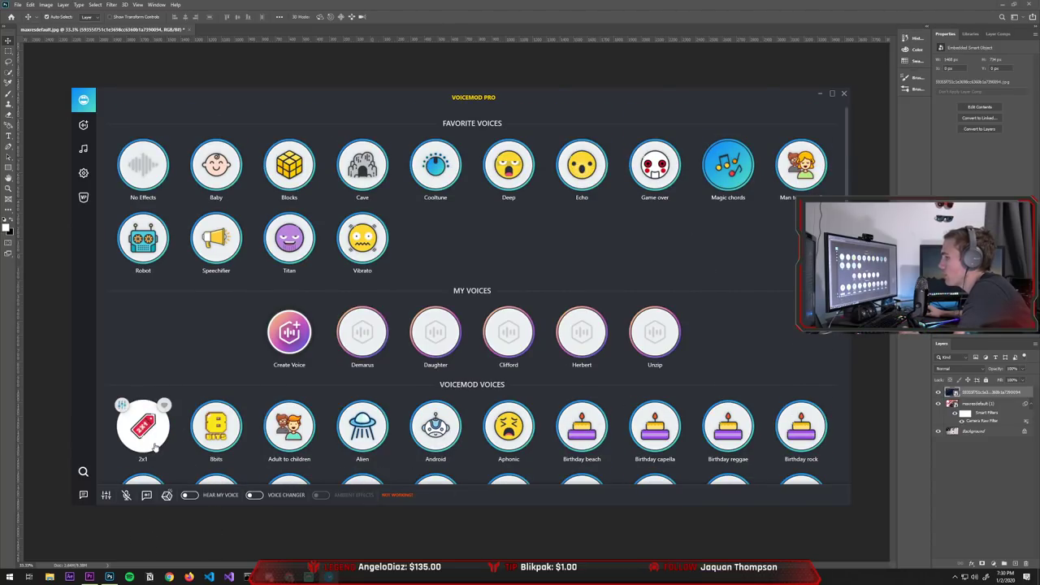
{"action": "left_click", "coordinate": [254, 495]}
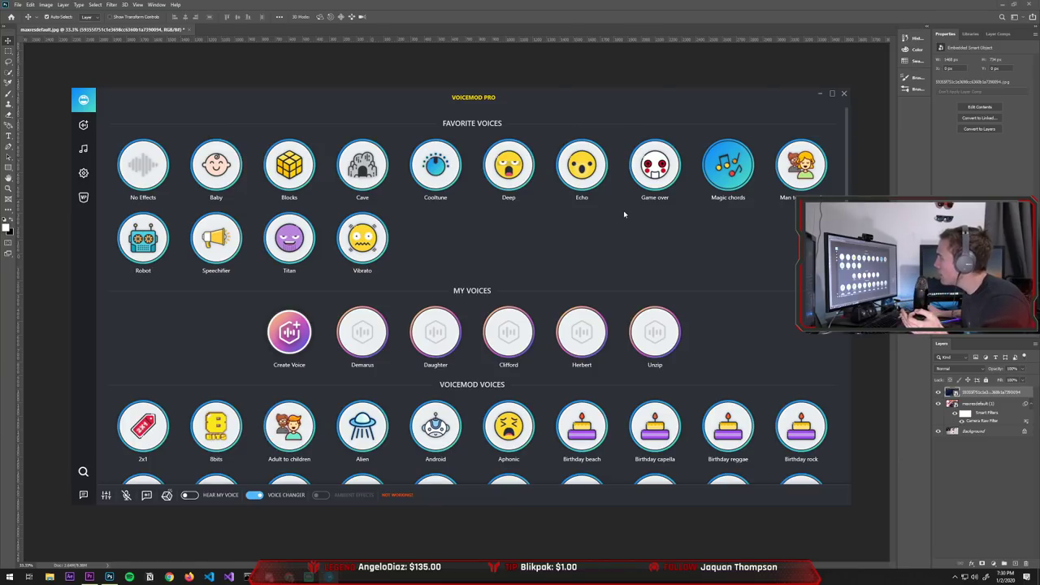
Step: Change the voice to Cooltune, turn the voice changer off and return to Photoshop
{"action": "left_click", "coordinate": [446, 185]}
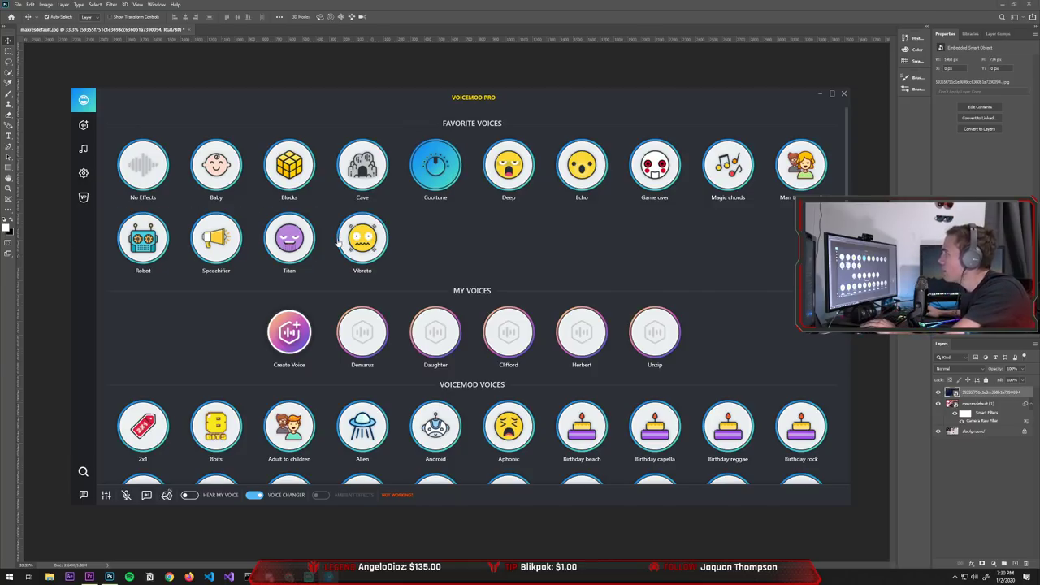
{"action": "left_click", "coordinate": [255, 495]}
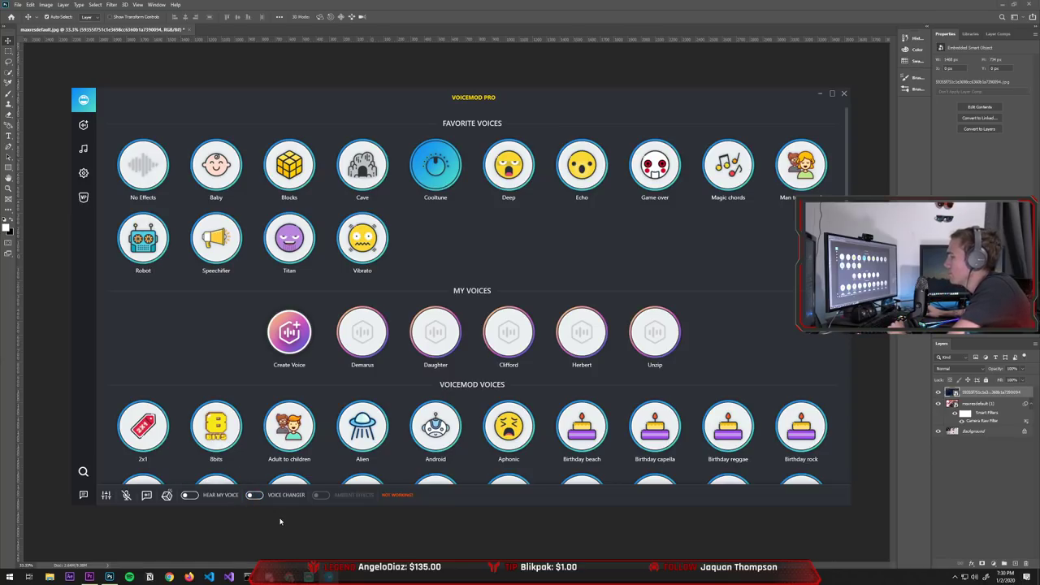
{"action": "left_click", "coordinate": [280, 521]}
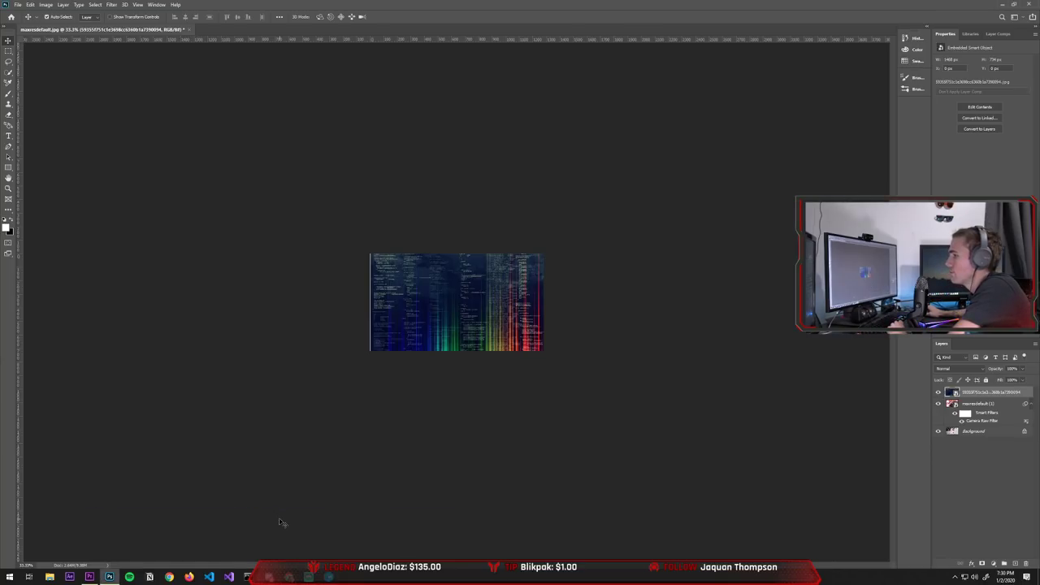
Step: Scale the code background layer up to about 1496 × 748 px and position it to cover the whole canvas
{"action": "left_click", "coordinate": [536, 296]}
{"action": "left_click", "coordinate": [520, 302]}
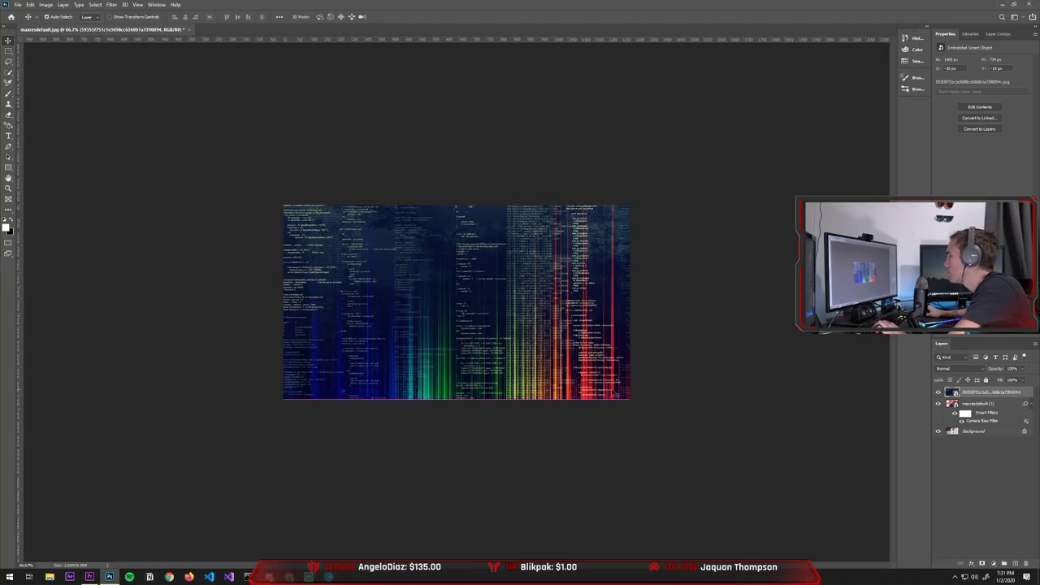
{"action": "key", "text": "ctrl+t"}
{"action": "left_click_drag", "start_coordinate": [674, 401], "coordinate": [682, 405]}
{"action": "left_click_drag", "start_coordinate": [626, 339], "coordinate": [615, 343]}
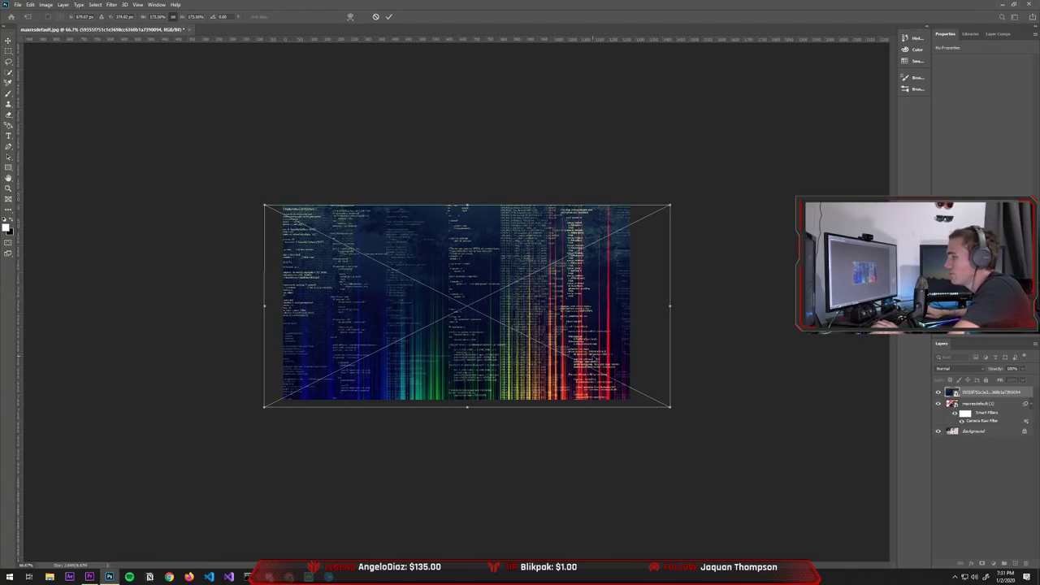
{"action": "key", "text": "Return"}
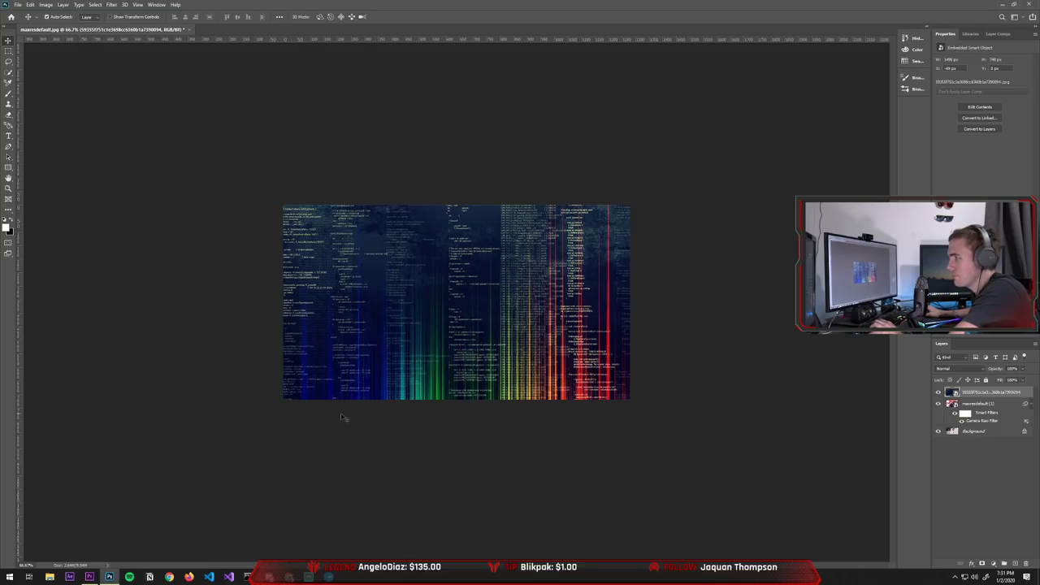
Step: Nudge the code background image slightly upward on the canvas and deselect it
{"action": "left_click_drag", "start_coordinate": [391, 319], "coordinate": [390, 312]}
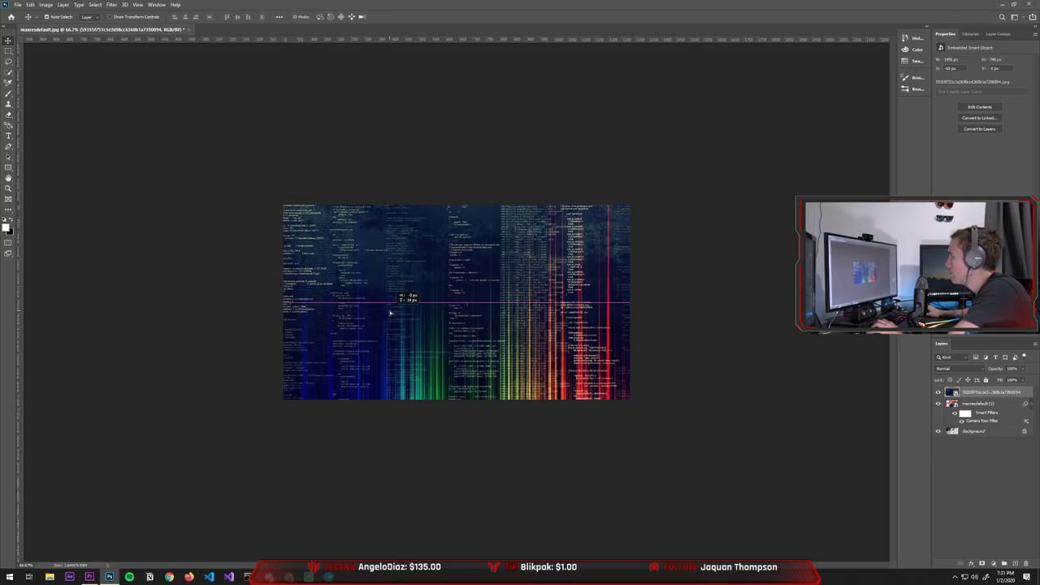
{"action": "left_click", "coordinate": [738, 322]}
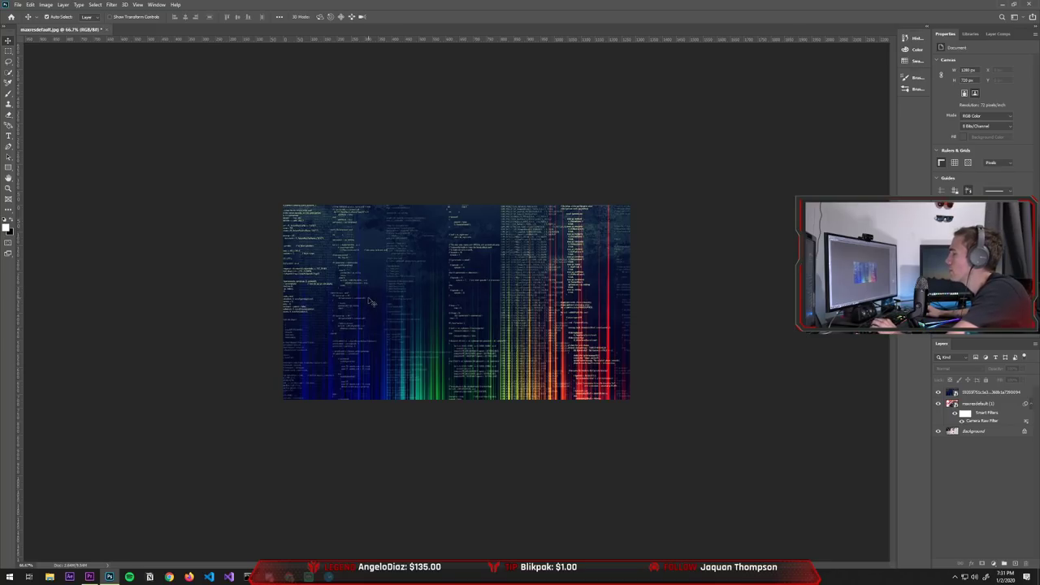
Step: Switch to the browser to check the channel's uploaded video titles and thumbnails, and return to Photoshop
{"action": "left_click", "coordinate": [169, 577]}
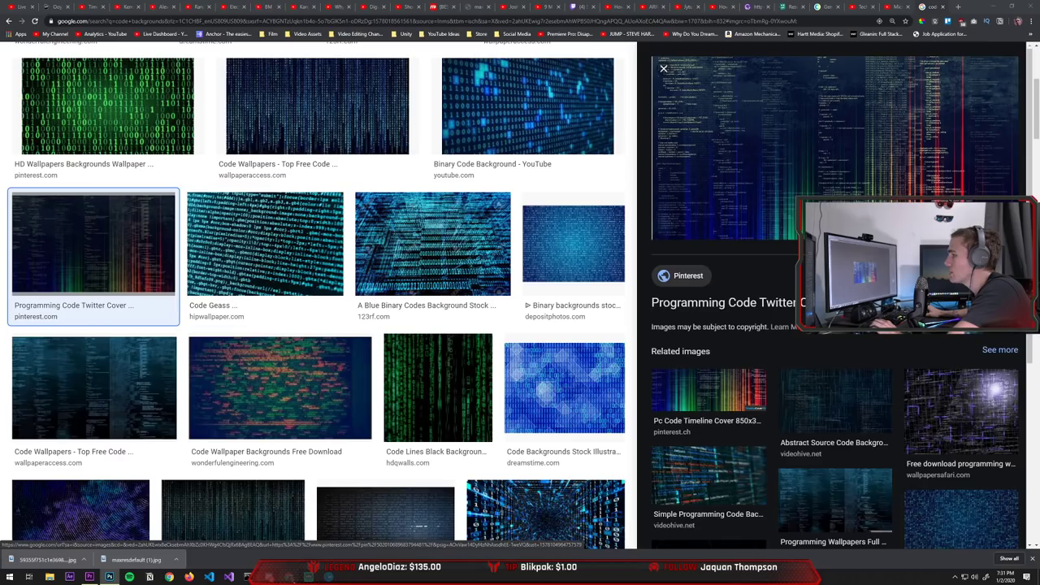
{"action": "left_click", "coordinate": [895, 6]}
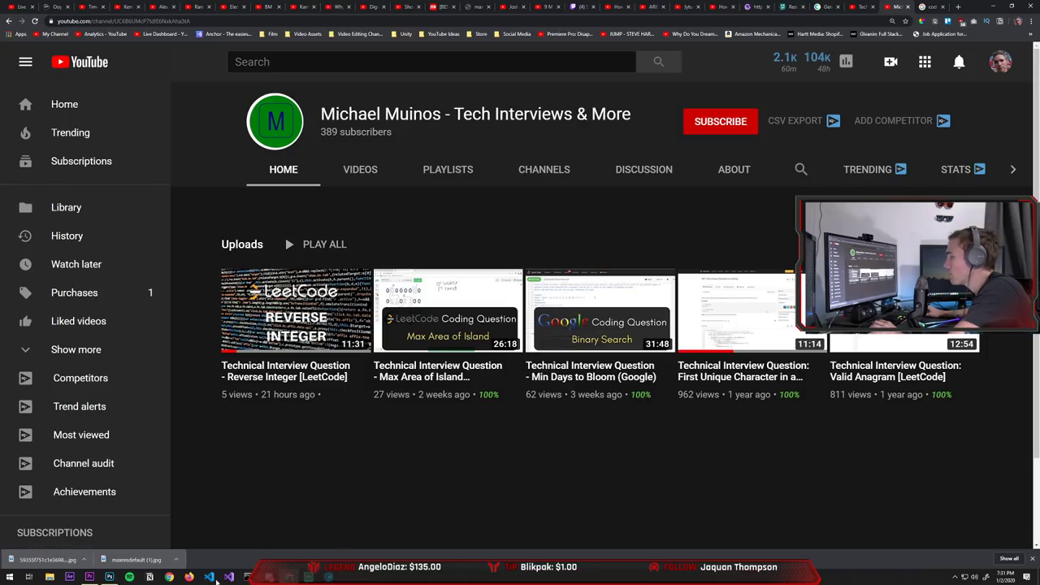
{"action": "left_click", "coordinate": [109, 576]}
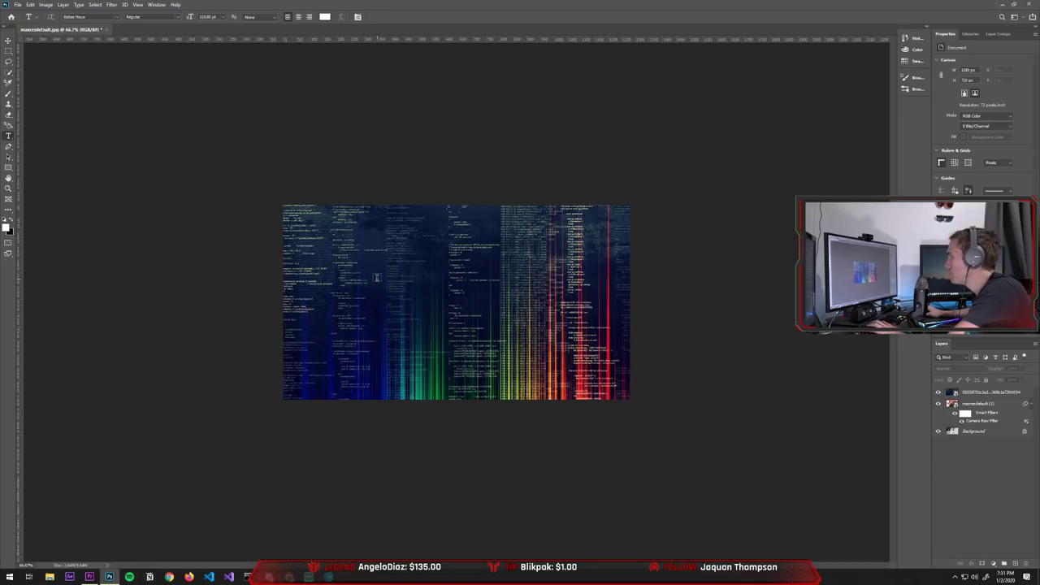
Step: Add the white title text "LEETCODE REVERSE INTEGER" over the code background
{"action": "type", "text": "EET"}
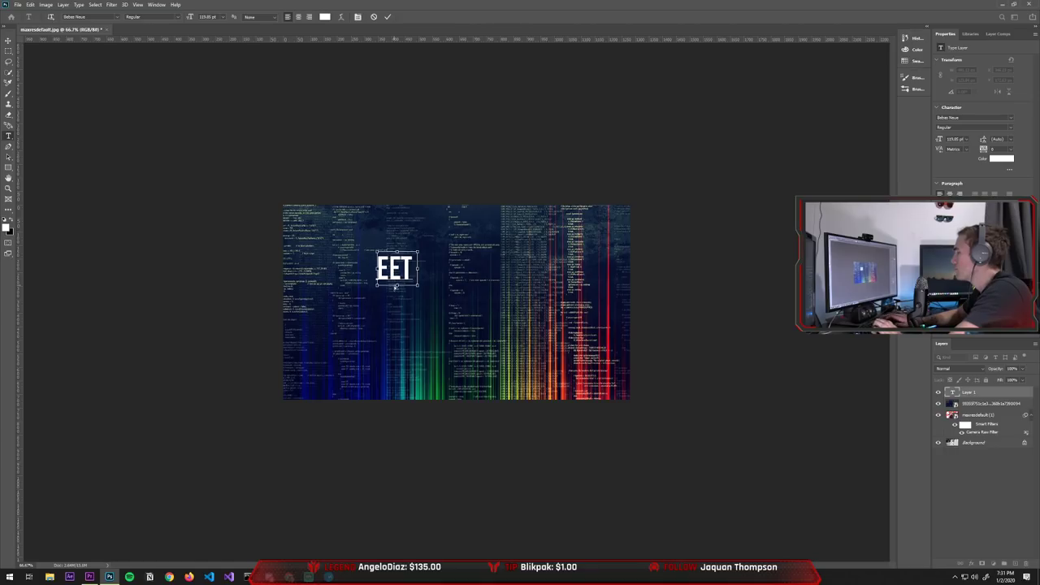
{"action": "key", "text": "ctrl+a"}
{"action": "type", "text": "LEETCODE R"}
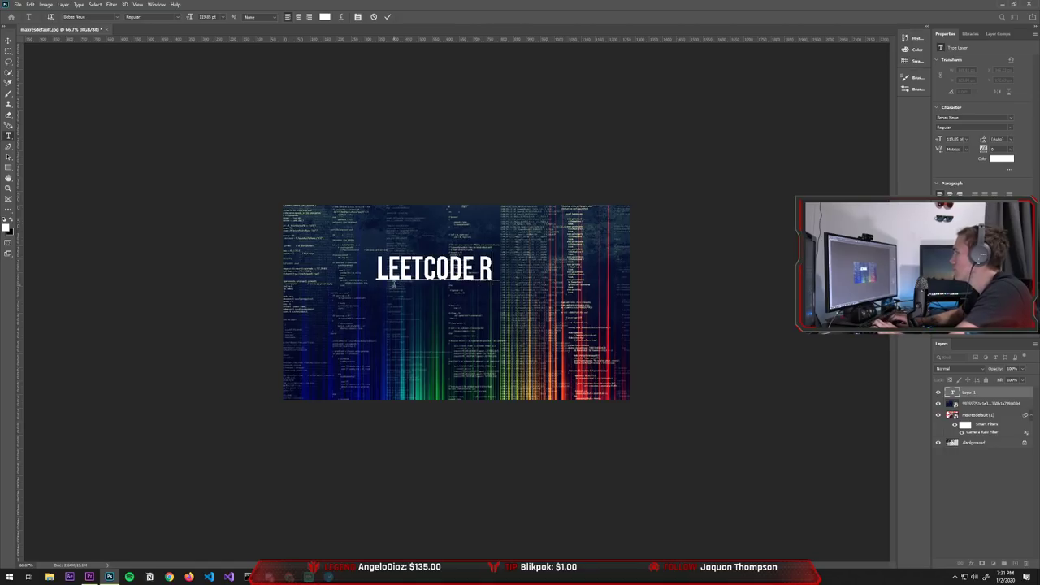
{"action": "type", "text": "EVERSE INTEGE"}
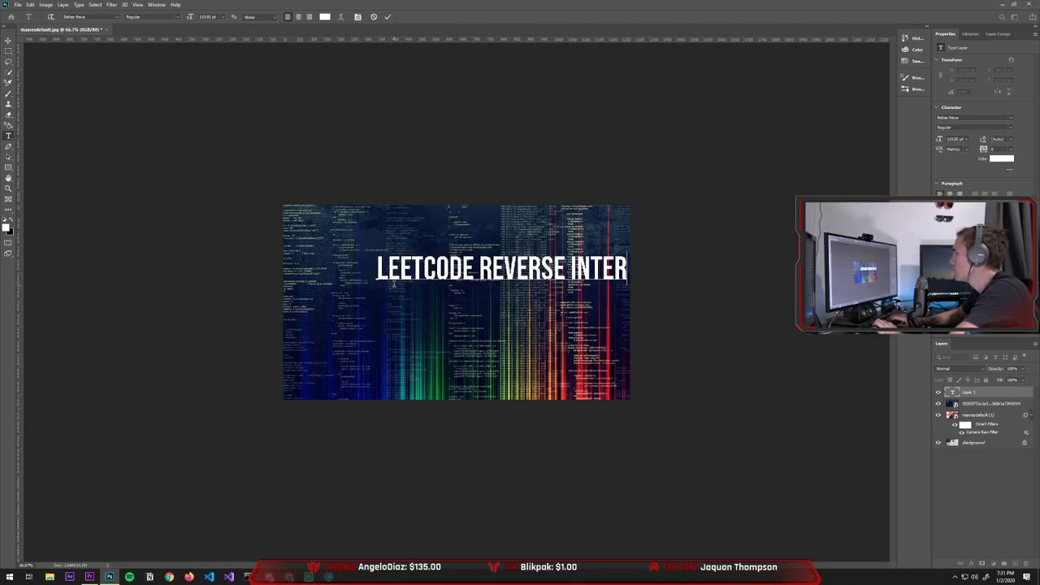
{"action": "left_click", "coordinate": [988, 519]}
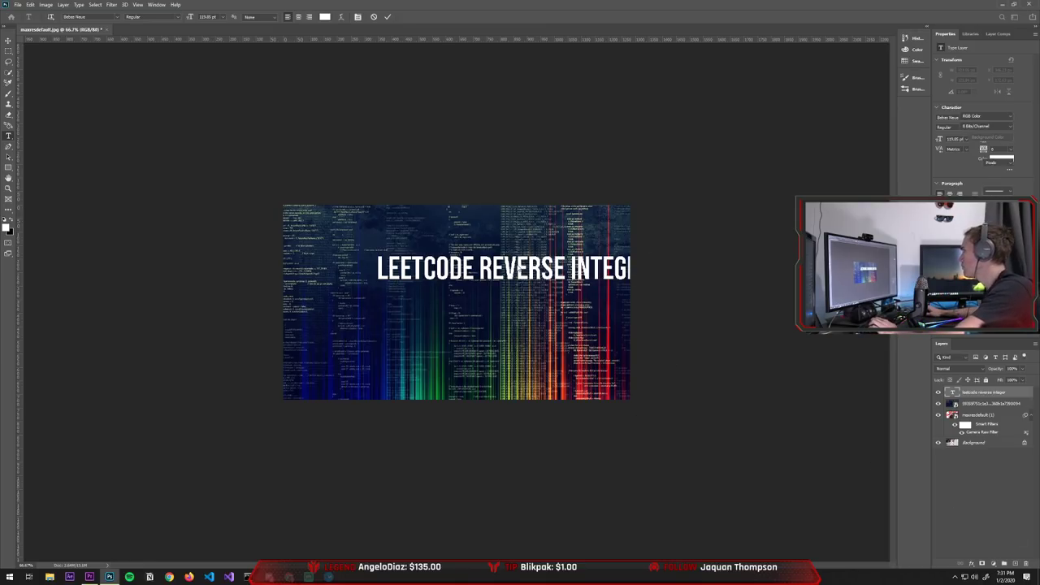
Step: Scale the title up to nearly the full canvas width and move it to about the middle of the thumbnail
{"action": "key", "text": "v"}
{"action": "left_click_drag", "start_coordinate": [512, 269], "coordinate": [427, 276]}
{"action": "key", "text": "ctrl+t"}
{"action": "left_click_drag", "start_coordinate": [569, 295], "coordinate": [647, 322]}
{"action": "key", "text": "Return"}
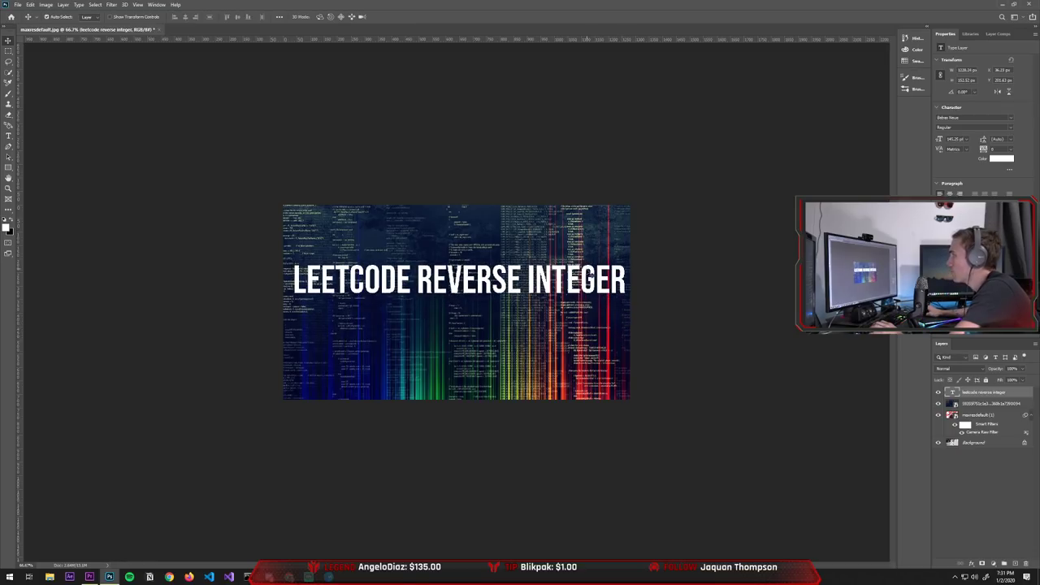
{"action": "left_click_drag", "start_coordinate": [591, 274], "coordinate": [589, 287]}
Step: Draw a black rectangle about 1262 × 173 px around the title and place its layer beneath the text layer
{"action": "left_click", "coordinate": [8, 168]}
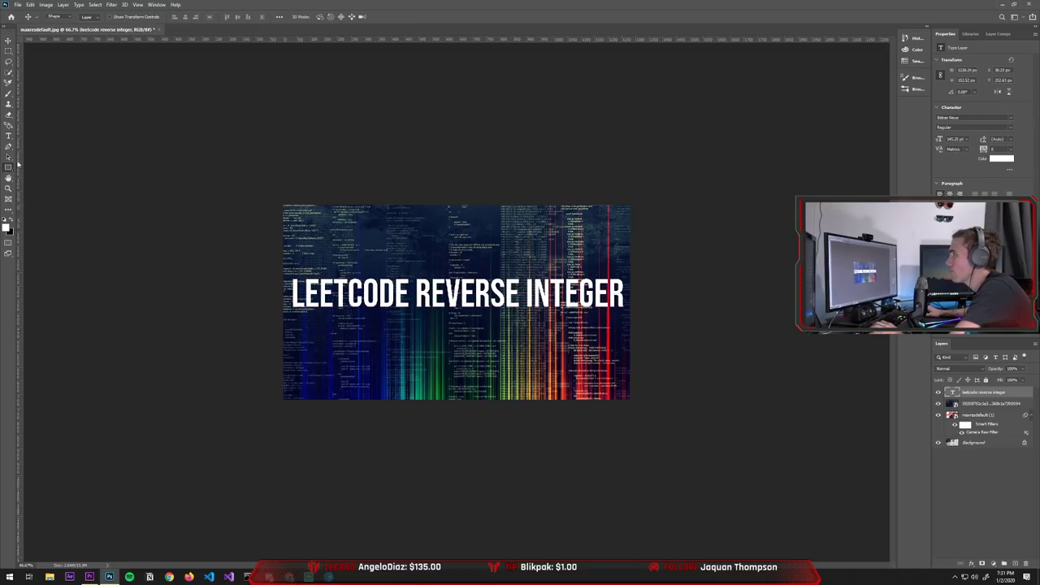
{"action": "left_click_drag", "start_coordinate": [286, 266], "coordinate": [629, 313]}
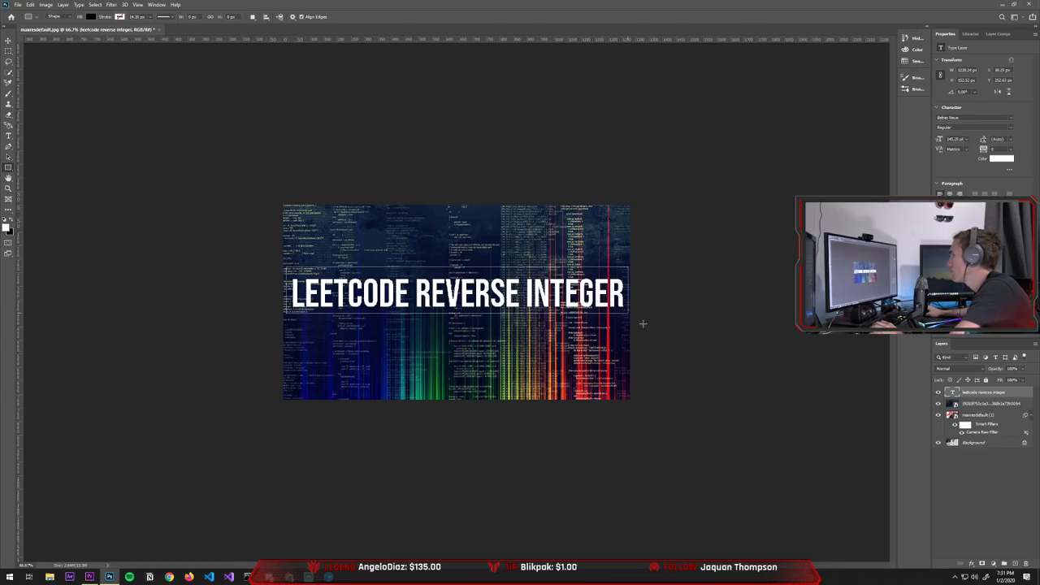
{"action": "left_click_drag", "start_coordinate": [1002, 392], "coordinate": [1000, 410]}
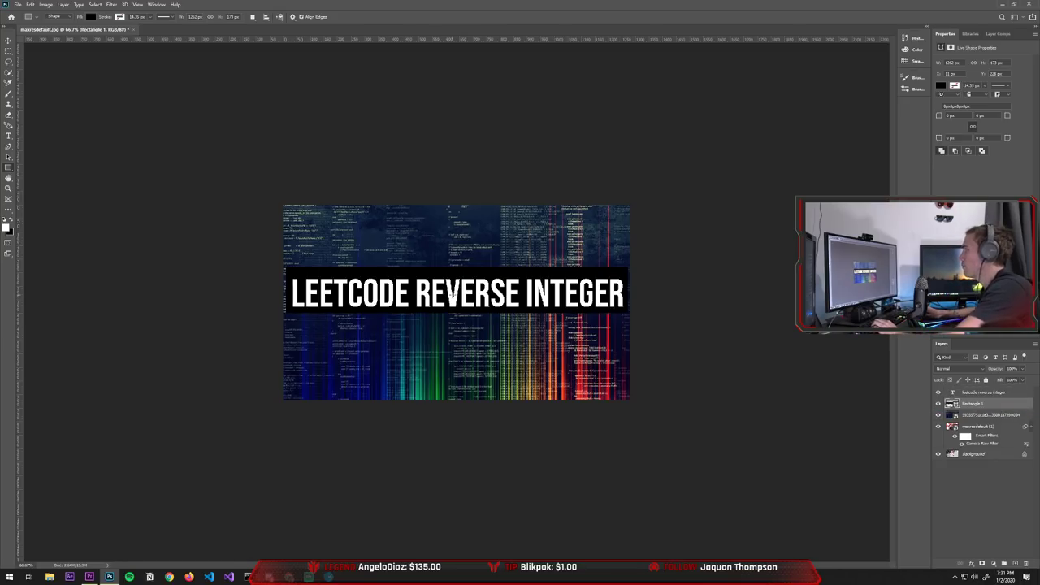
Step: Centre the title vertically on the black bar and centre the bar horizontally on the canvas
{"action": "key", "text": "v"}
{"action": "left_click_drag", "start_coordinate": [438, 296], "coordinate": [440, 292]}
{"action": "left_click", "coordinate": [443, 275]}
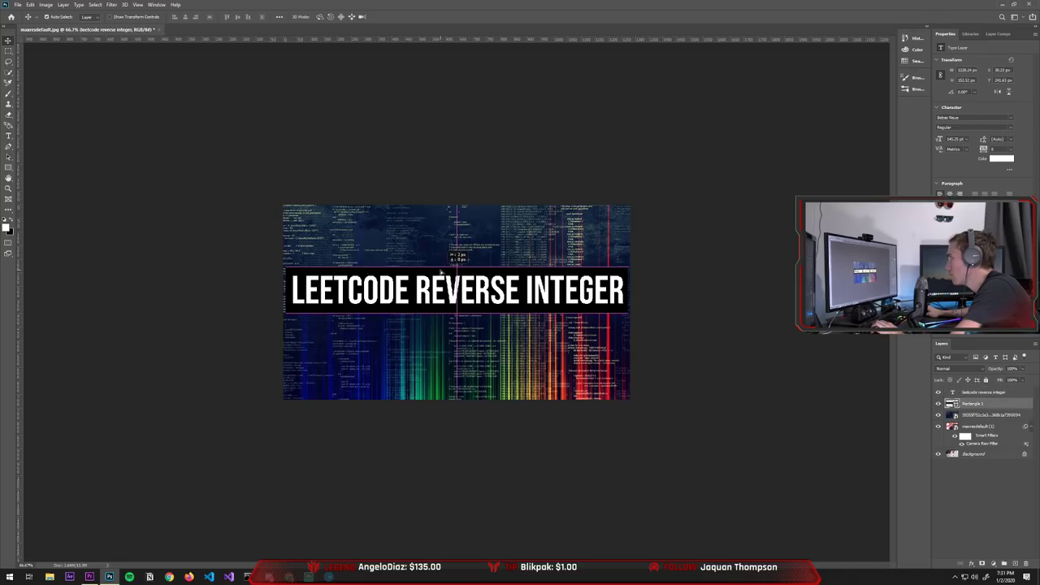
{"action": "key", "text": "ctrl+t"}
{"action": "key", "text": "Return"}
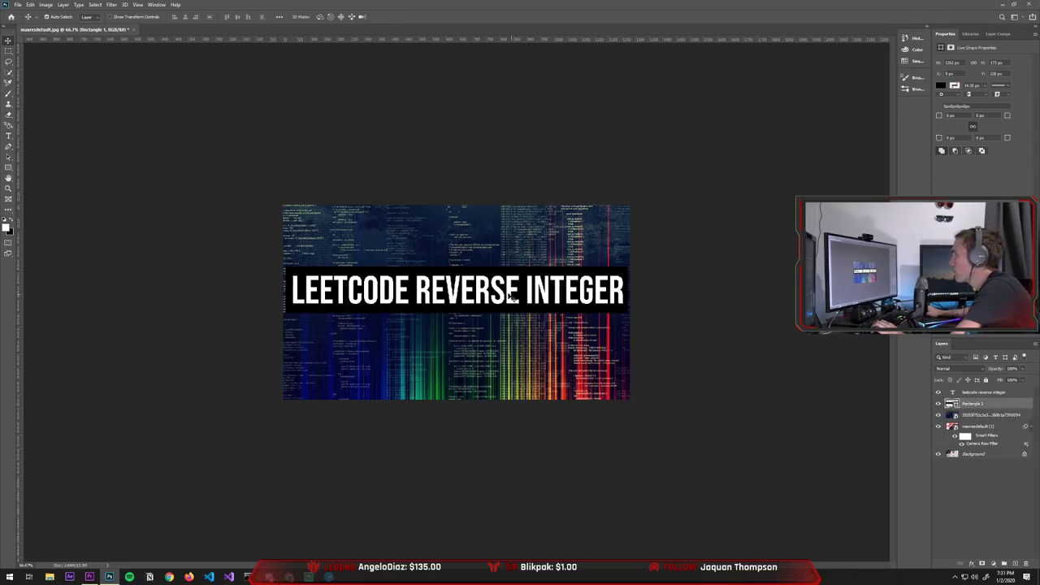
Step: Split the title into two lines, "LEETCODE" and "REVERSE INTEGER", with the second line placed on the black bar
{"action": "left_click_drag", "start_coordinate": [511, 298], "coordinate": [503, 241]}
{"action": "key", "text": "t"}
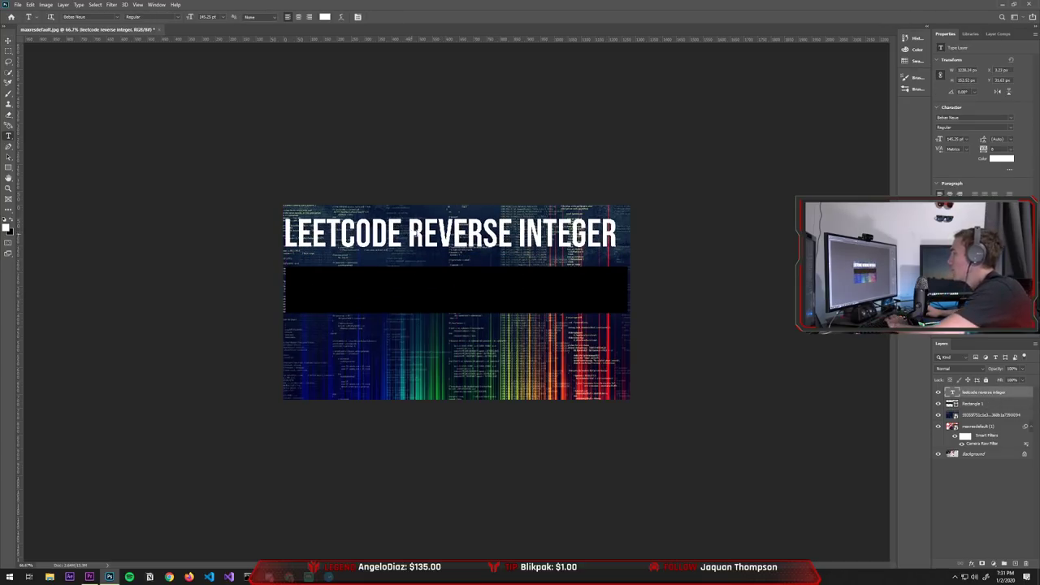
{"action": "left_click", "coordinate": [404, 234]}
{"action": "key", "text": "Return"}
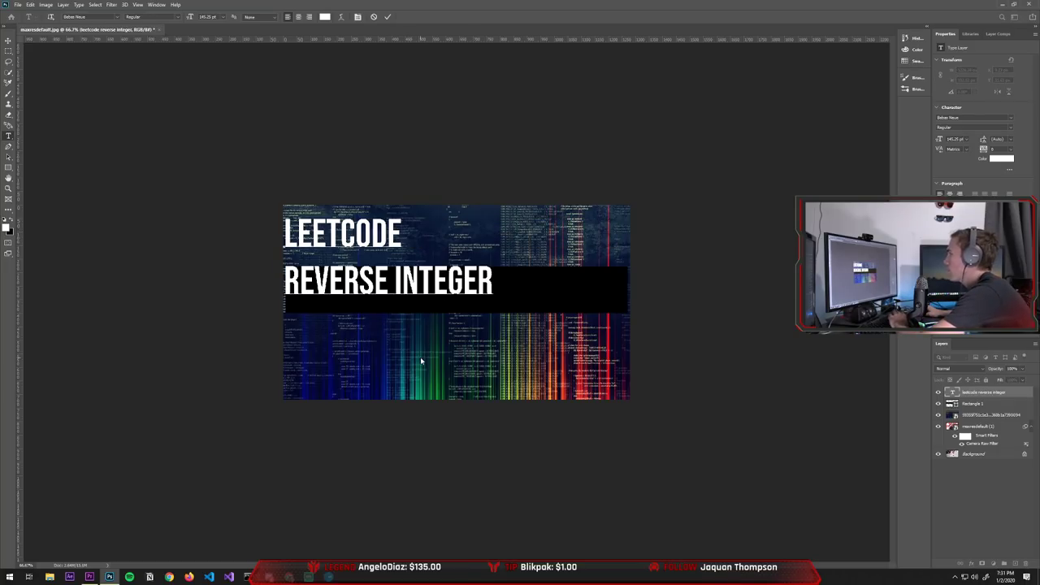
{"action": "key", "text": "v"}
{"action": "left_click_drag", "start_coordinate": [398, 279], "coordinate": [400, 288]}
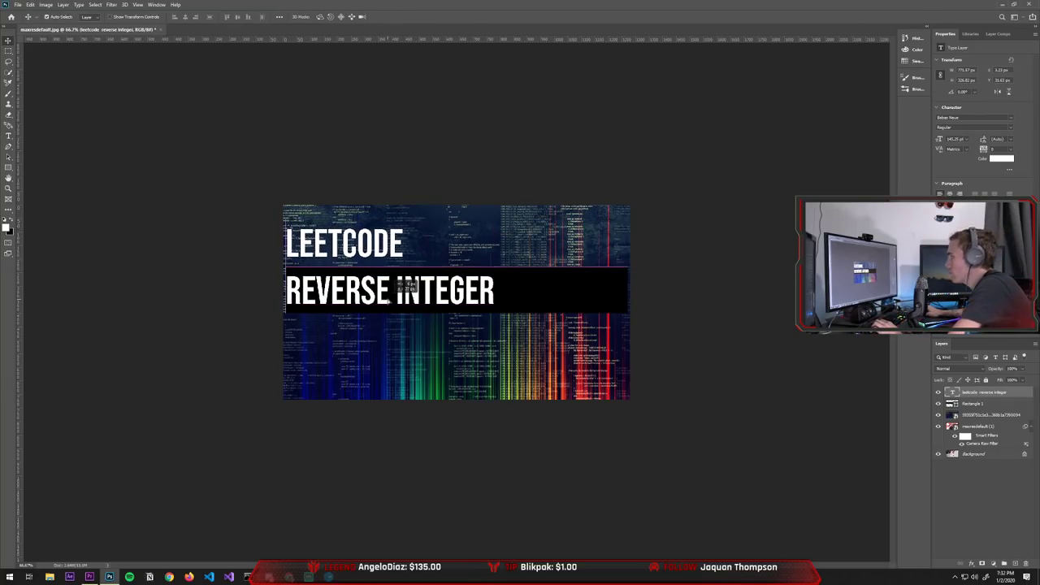
Step: Shorten the black bar to fit "REVERSE INTEGER" and fit a duplicate bar behind "LEETCODE", aligning both with the title lines
{"action": "left_click", "coordinate": [601, 293]}
{"action": "key", "text": "ctrl+t"}
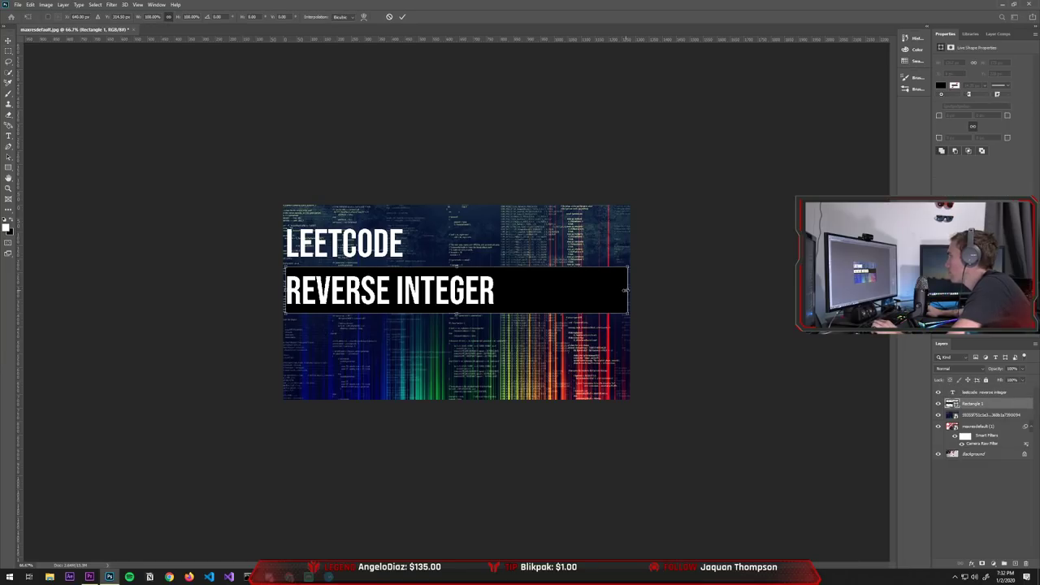
{"action": "left_click_drag", "start_coordinate": [630, 291], "coordinate": [398, 234]}
{"action": "key", "text": "Return"}
{"action": "key", "text": "ctrl+t"}
{"action": "key", "text": "Return"}
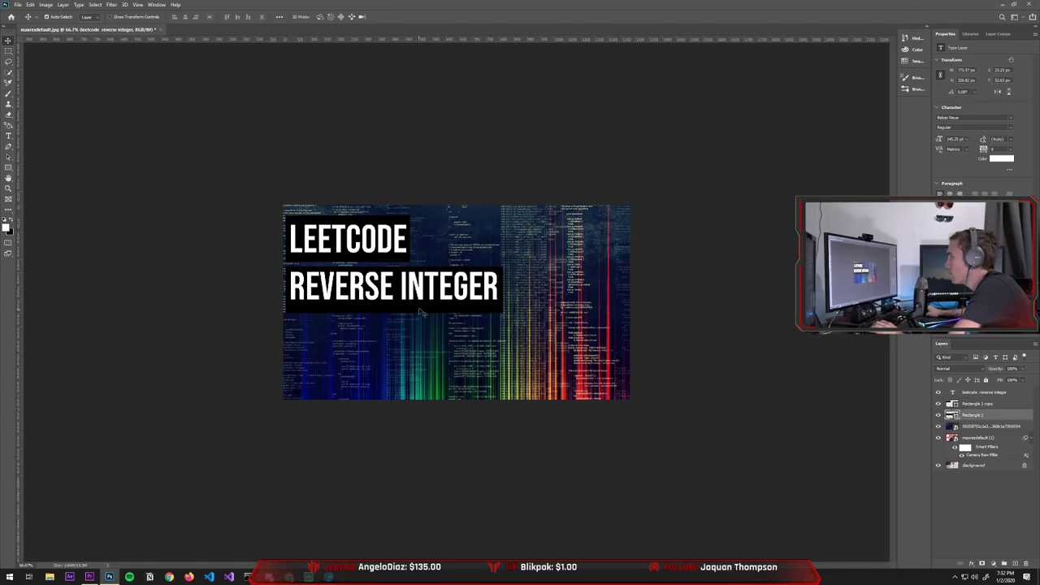
{"action": "left_click", "coordinate": [420, 306]}
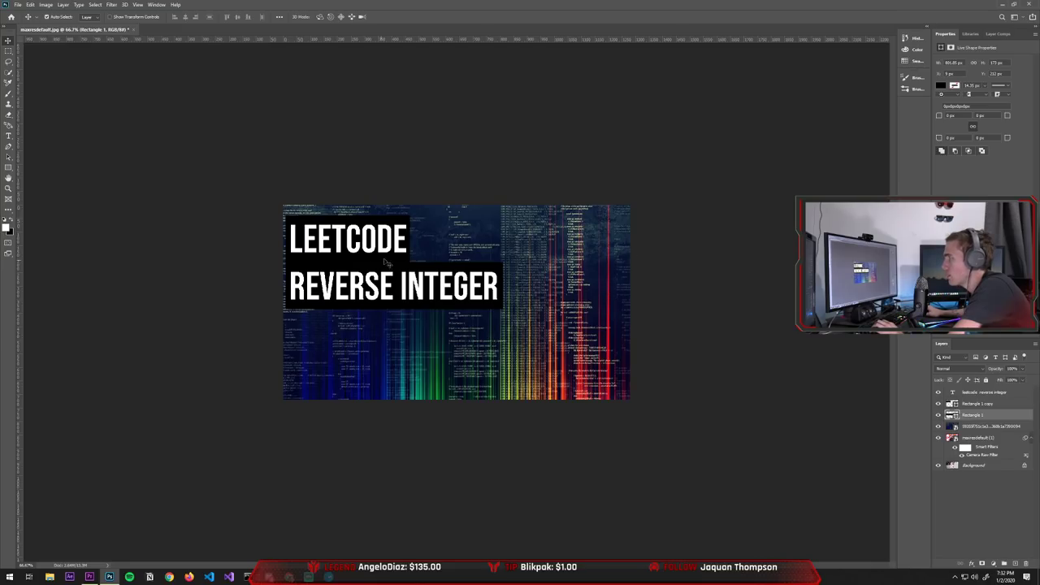
Step: Add a separate text line reading "HOW TO AND SOLUTION" below the title
{"action": "key", "text": "t"}
{"action": "left_click", "coordinate": [321, 359]}
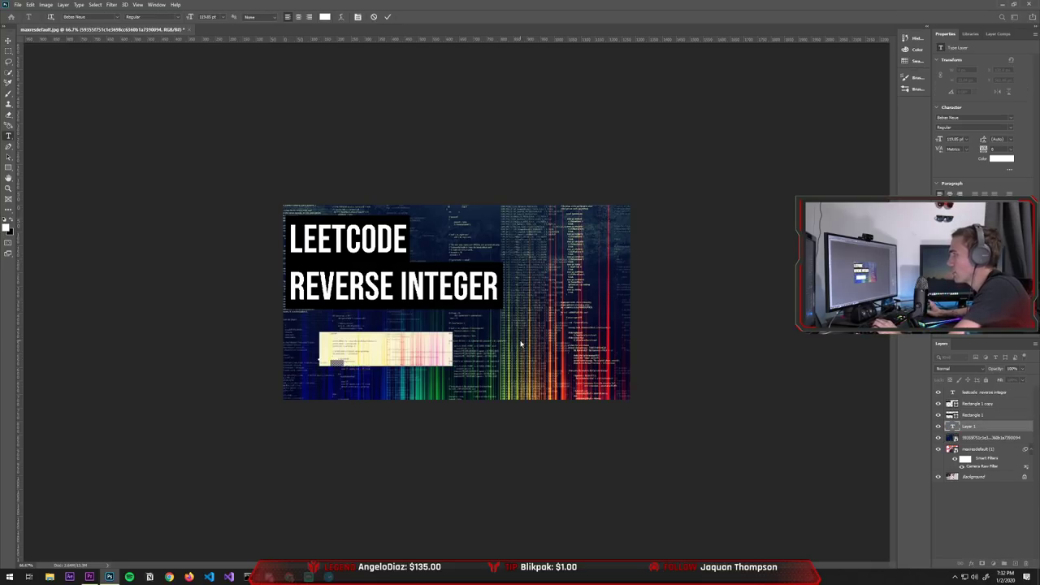
{"action": "type", "text": "HOW TO AN"}
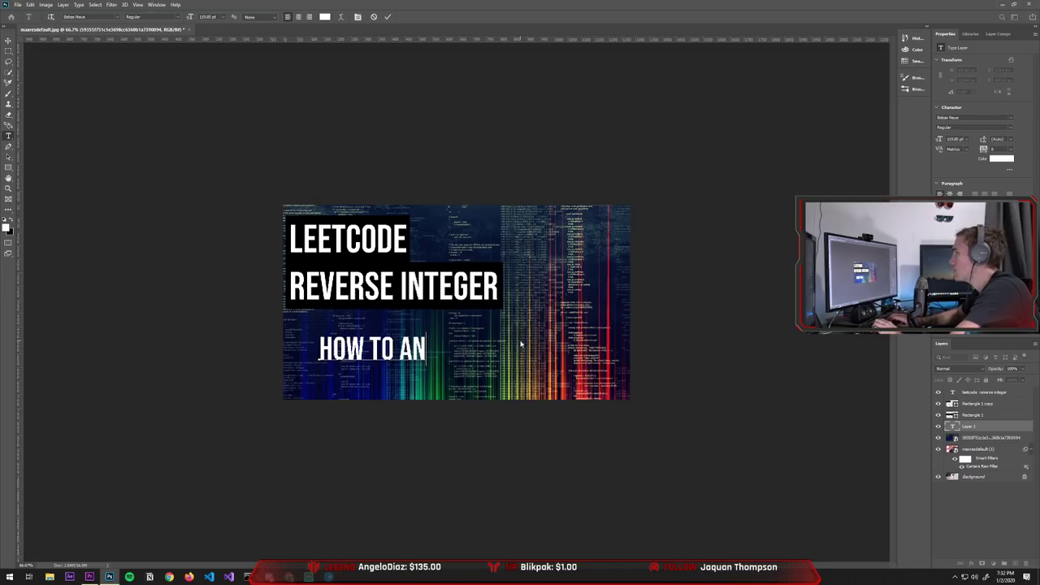
{"action": "type", "text": "D SOLUTION"}
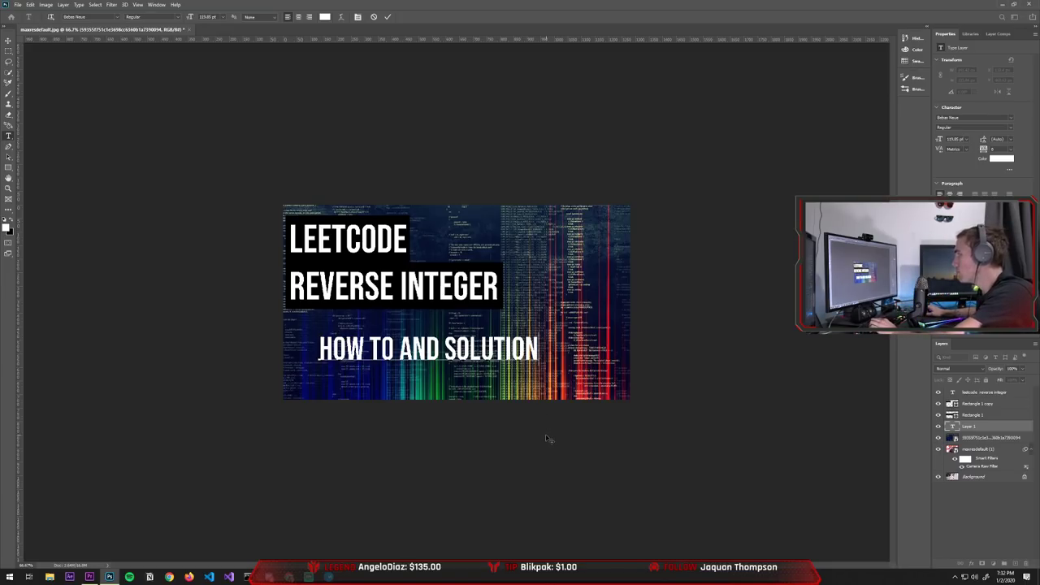
{"action": "key", "text": "ctrl+Return"}
Step: Scale the "HOW TO AND SOLUTION" line to about the width of the "REVERSE INTEGER" bar and position it directly below
{"action": "key", "text": "v"}
{"action": "left_click_drag", "start_coordinate": [528, 354], "coordinate": [494, 335]}
{"action": "key", "text": "ctrl+t"}
{"action": "key", "text": "Return"}
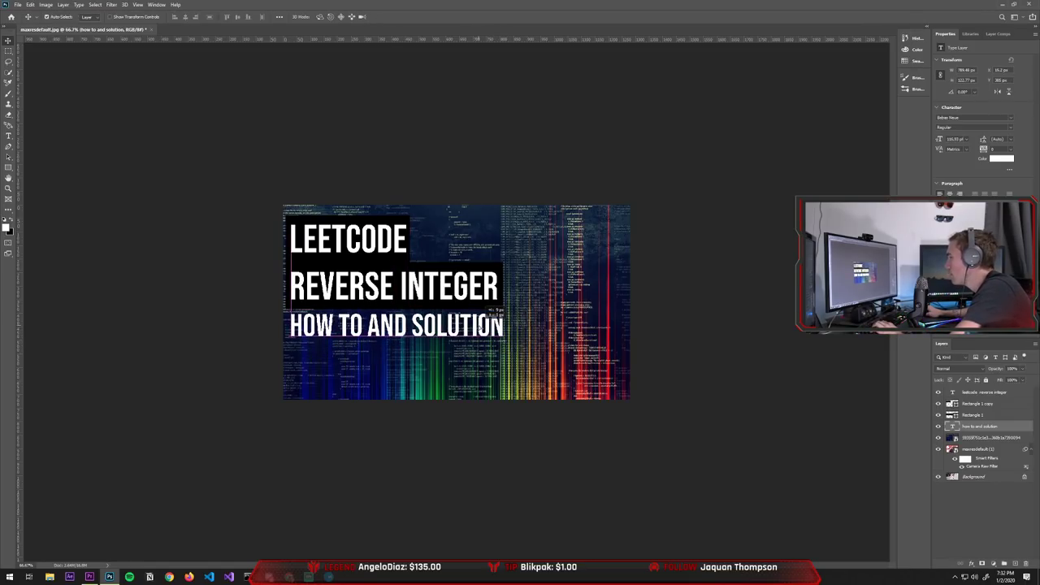
Step: Duplicate the "REVERSE INTEGER" bar behind "HOW TO AND SOLUTION", place its layer beneath that text and centre the text on it
{"action": "left_click_drag", "start_coordinate": [470, 309], "coordinate": [472, 353]}
{"action": "left_click_drag", "start_coordinate": [992, 419], "coordinate": [994, 443]}
{"action": "left_click_drag", "start_coordinate": [408, 331], "coordinate": [408, 341]}
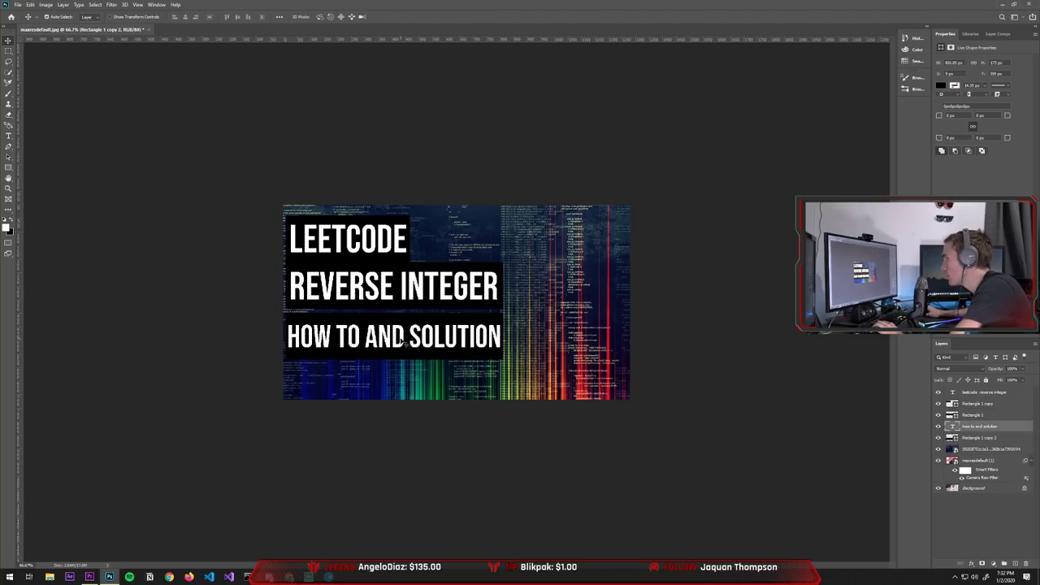
Step: Change the colour of the "HOW TO AND SOLUTION" text to black (000000)
{"action": "double_click", "coordinate": [953, 427]}
{"action": "left_click", "coordinate": [1001, 159]}
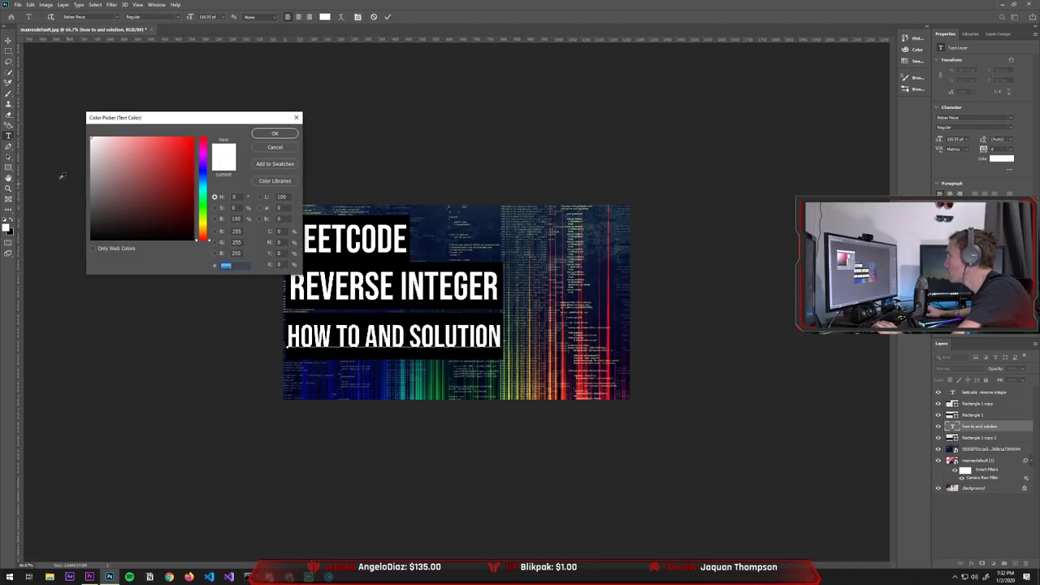
{"action": "type", "text": "000000"}
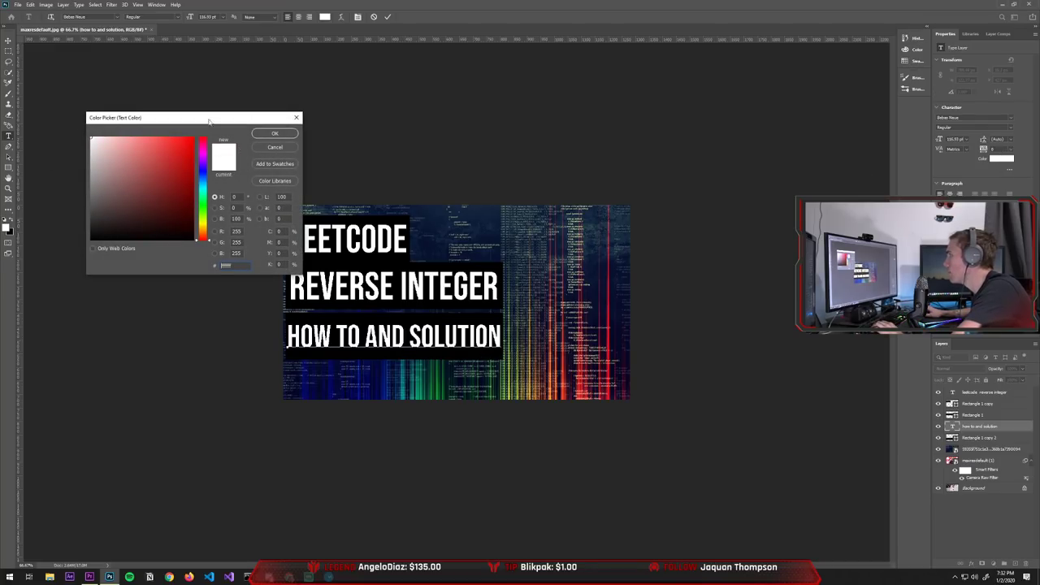
{"action": "left_click", "coordinate": [279, 134]}
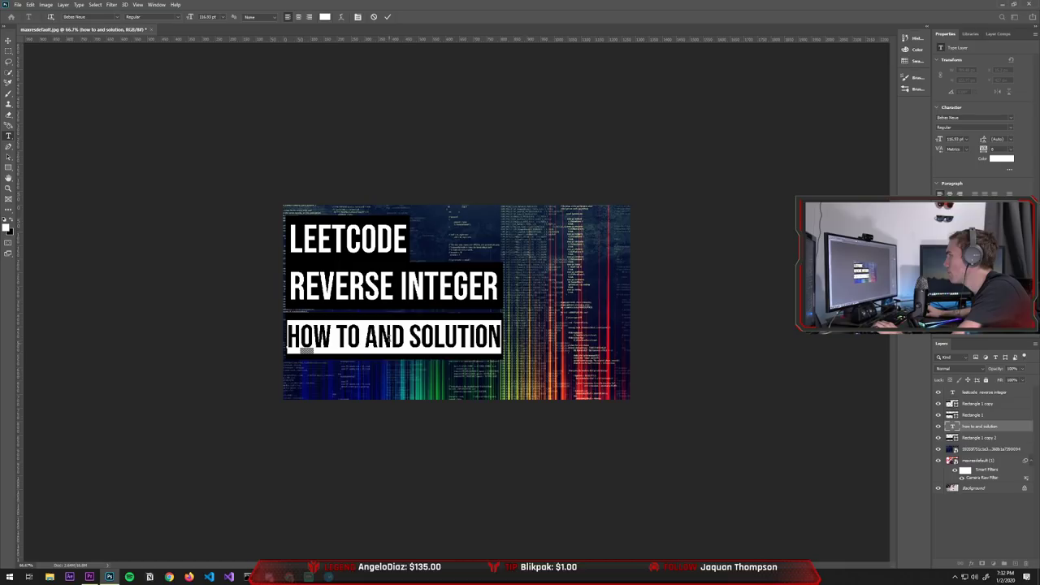
{"action": "left_click", "coordinate": [389, 337]}
{"action": "key", "text": "ctrl+a"}
{"action": "left_click", "coordinate": [1006, 159]}
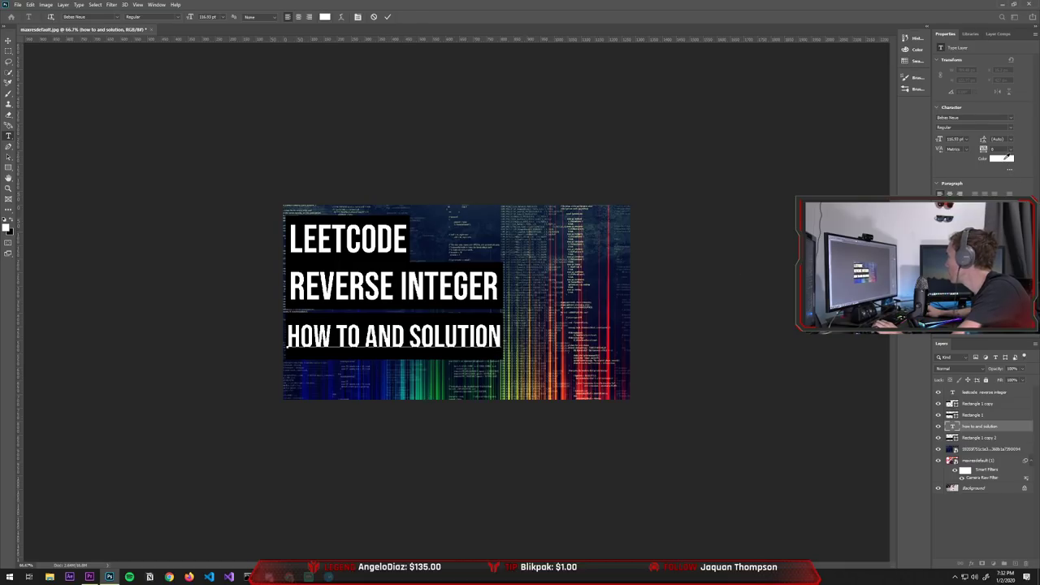
{"action": "type", "text": "000000"}
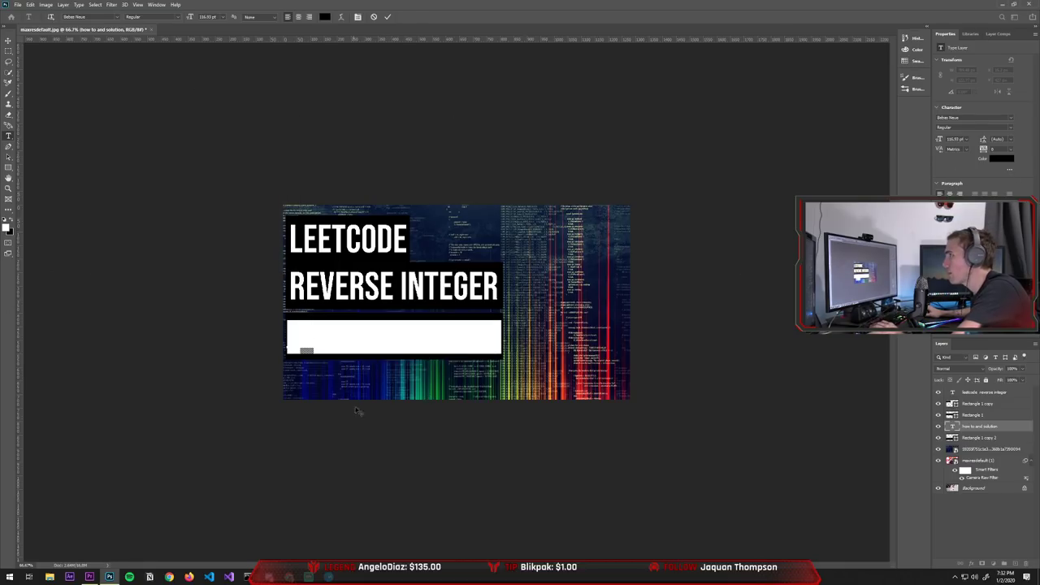
{"action": "left_click", "coordinate": [358, 425]}
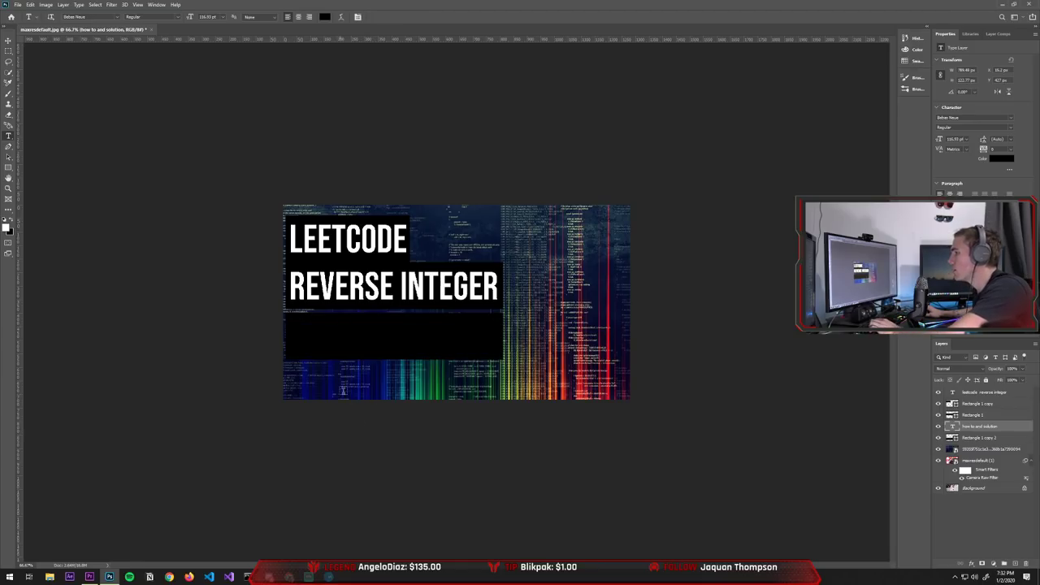
Step: Change the fill of the bar behind "HOW TO AND SOLUTION" to white (RGB 255, 255, 255)
{"action": "key", "text": "v"}
{"action": "left_click", "coordinate": [387, 357]}
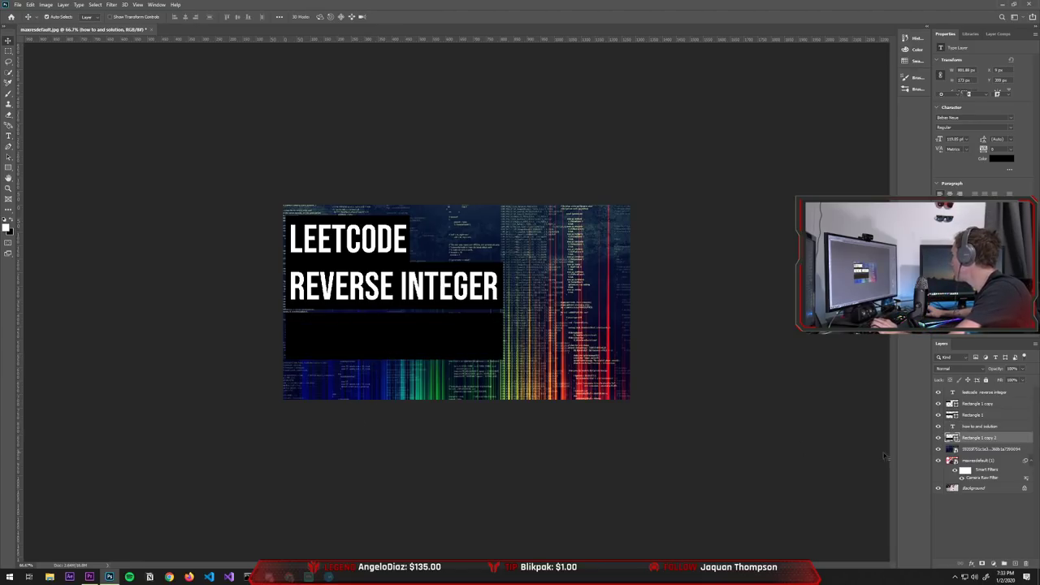
{"action": "left_click", "coordinate": [943, 85]}
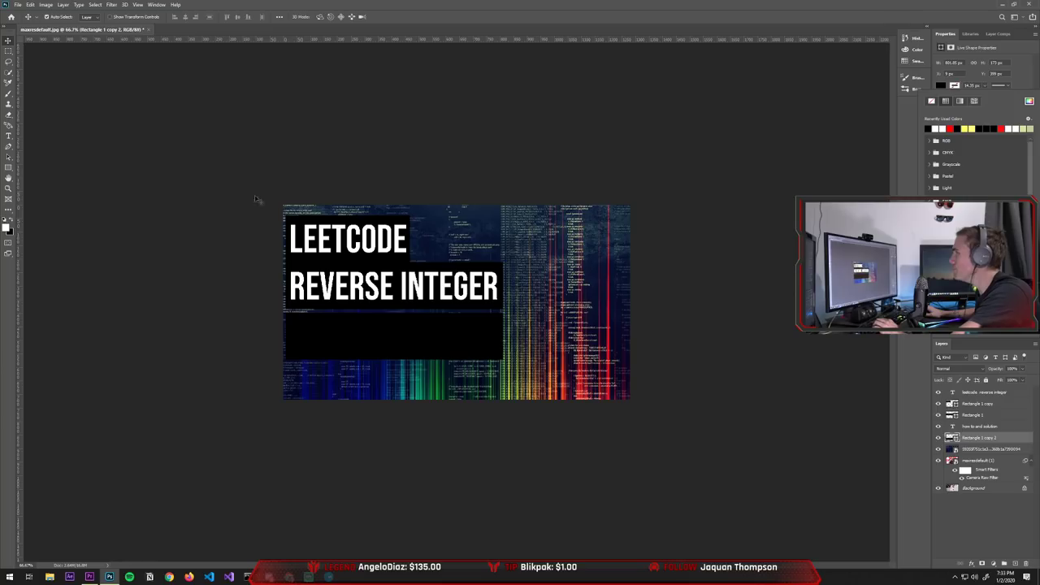
{"action": "left_click", "coordinate": [1029, 100]}
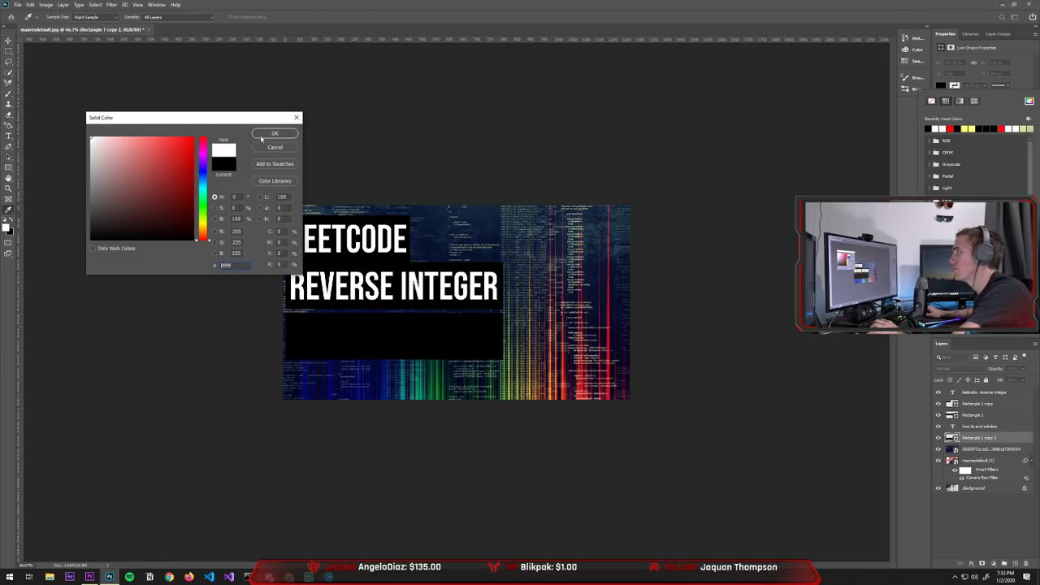
{"action": "left_click", "coordinate": [275, 134]}
Step: Scale the "HOW TO AND SOLUTION" text down to about 94% so it fits inside its white bar with a margin
{"action": "left_click", "coordinate": [471, 334]}
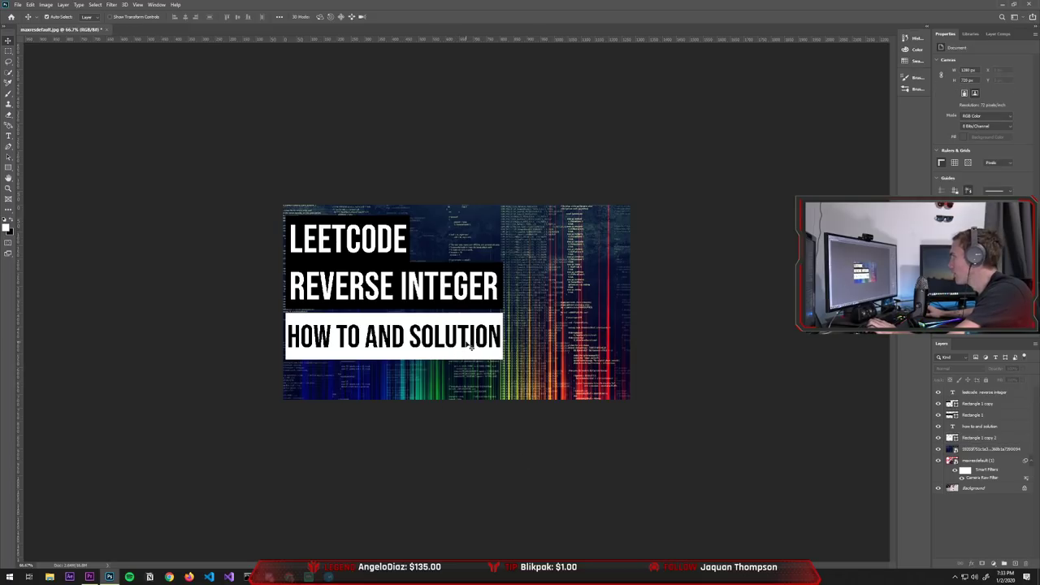
{"action": "key", "text": "ctrl+t"}
{"action": "left_click_drag", "start_coordinate": [502, 351], "coordinate": [483, 348]}
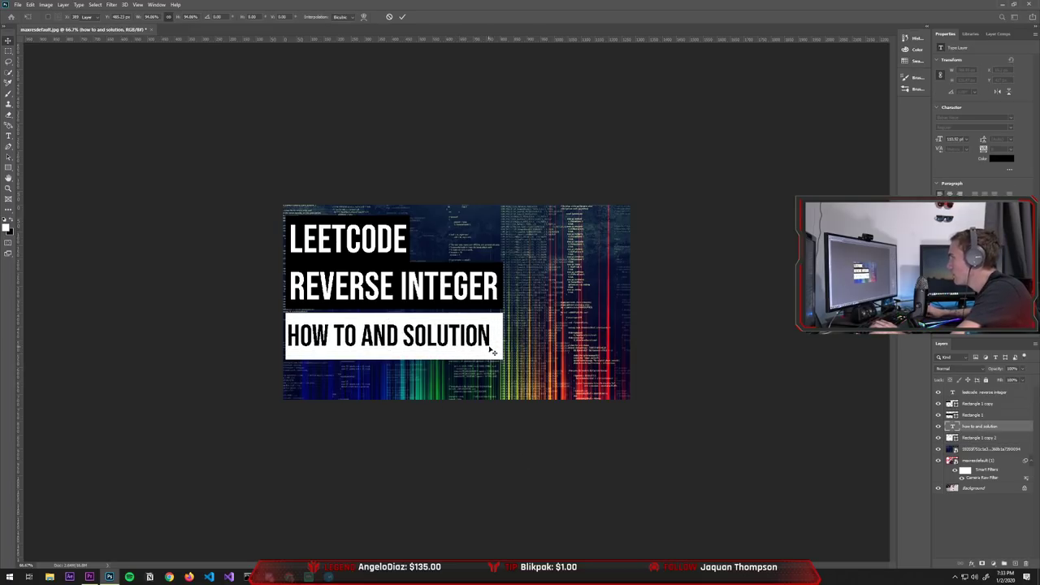
{"action": "key", "text": "Return"}
Step: Trim the right, lower and upper edges of the white bar to fit closely around "HOW TO AND SOLUTION"
{"action": "left_click", "coordinate": [447, 357]}
{"action": "key", "text": "ctrl+t"}
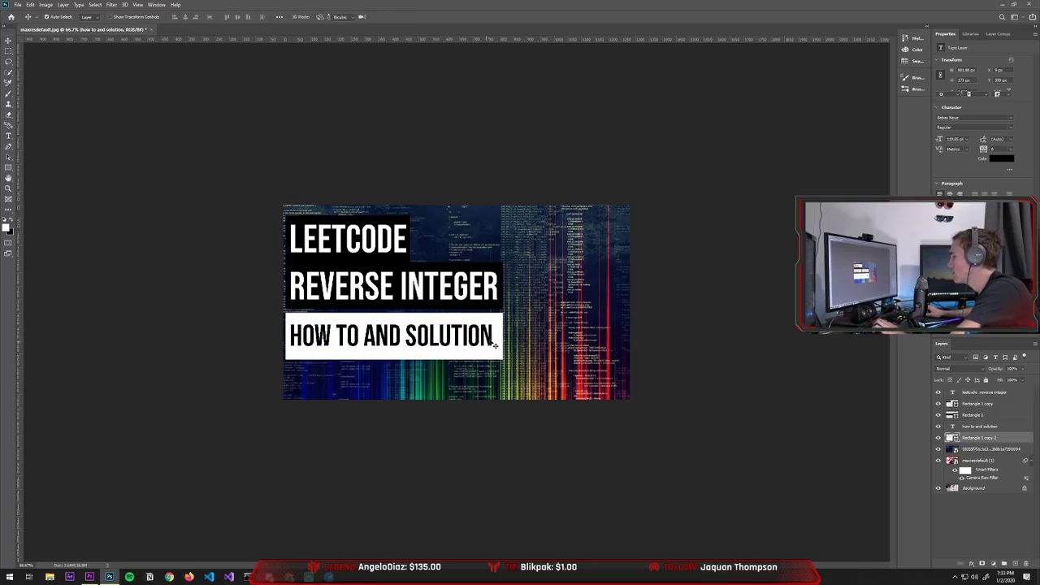
{"action": "left_click_drag", "start_coordinate": [503, 337], "coordinate": [499, 336]}
{"action": "left_click_drag", "start_coordinate": [393, 361], "coordinate": [394, 352]}
{"action": "left_click_drag", "start_coordinate": [394, 313], "coordinate": [394, 317]}
{"action": "key", "text": "Return"}
Step: Lower the opacity of the black bars behind "REVERSE INTEGER" and "LEETCODE", setting the "LEETCODE" bar to 80%
{"action": "left_click", "coordinate": [447, 306]}
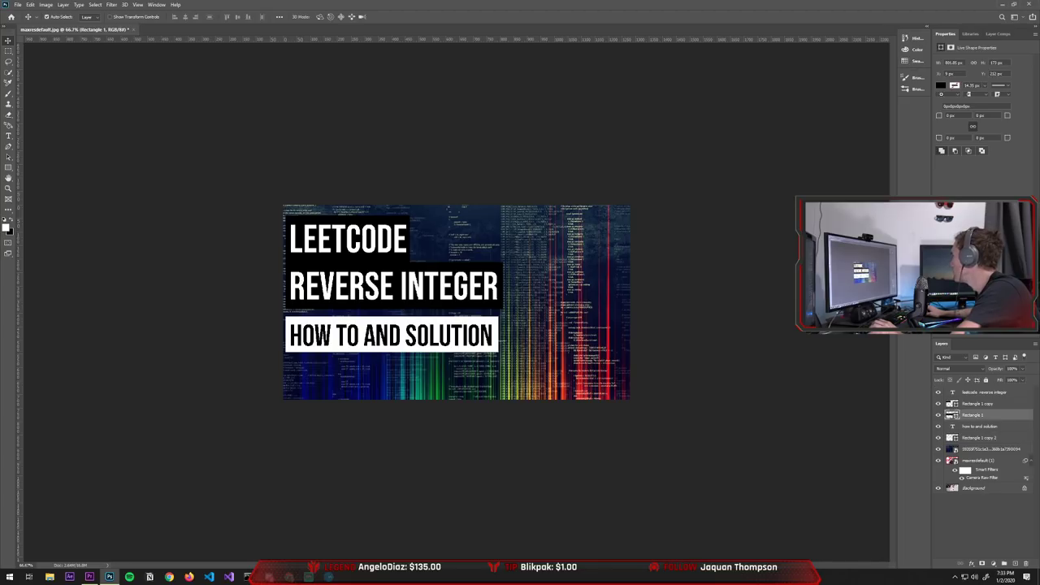
{"action": "left_click_drag", "start_coordinate": [1005, 369], "coordinate": [999, 370]}
{"action": "left_click", "coordinate": [386, 262]}
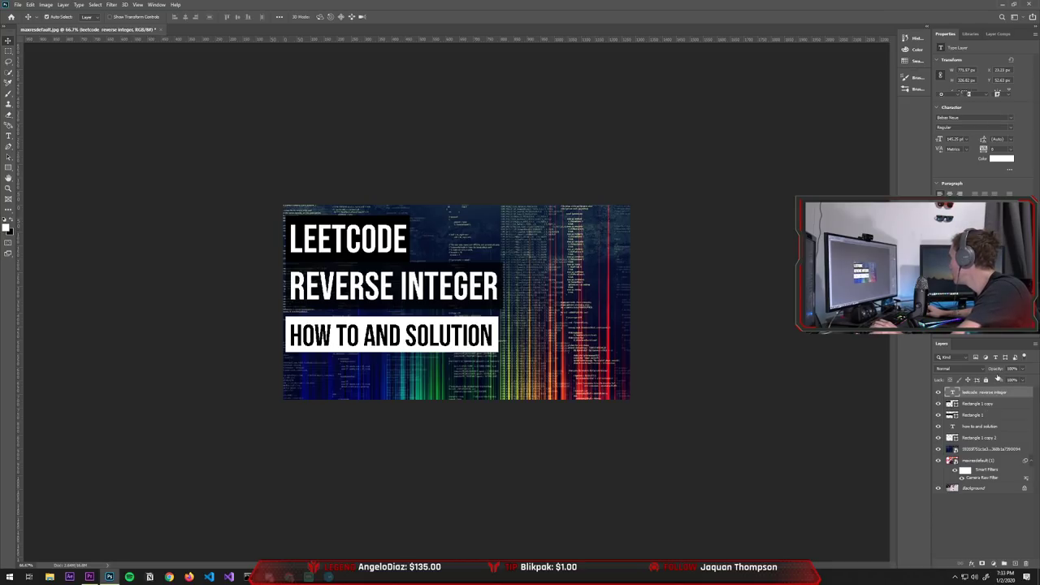
{"action": "left_click", "coordinate": [984, 404]}
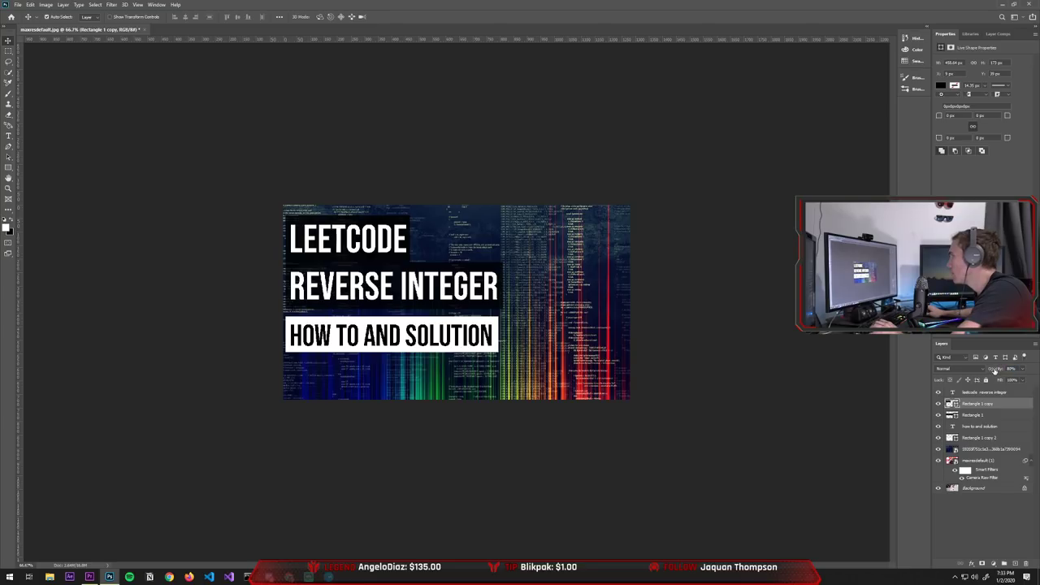
{"action": "left_click", "coordinate": [609, 478]}
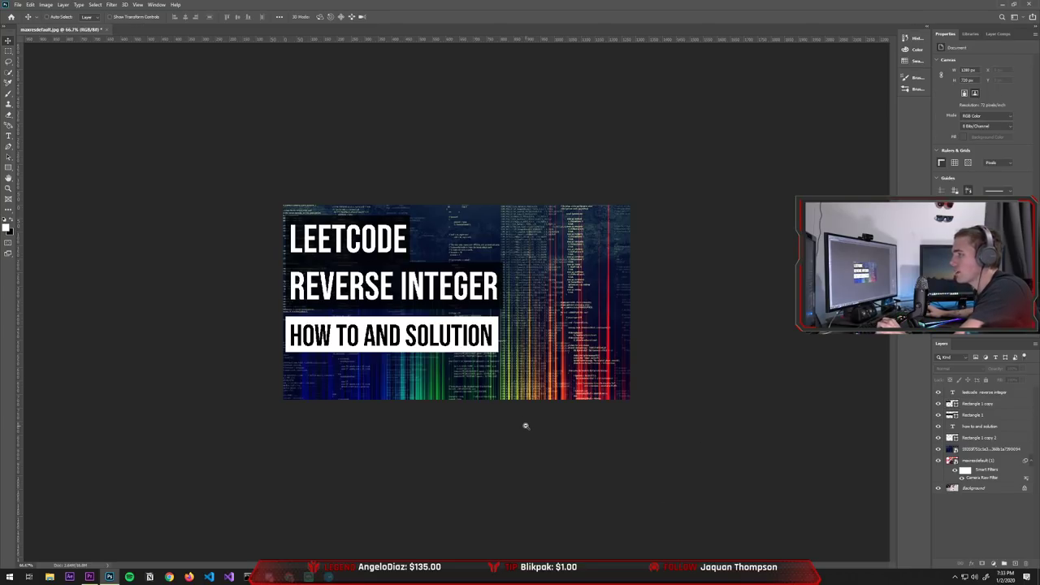
Step: Shift the "HOW TO AND SOLUTION" text and its white bar slightly to the right under the title lines
{"action": "left_click", "coordinate": [526, 426], "text": "ctrl+alt"}
{"action": "key", "text": "ctrl+minus"}
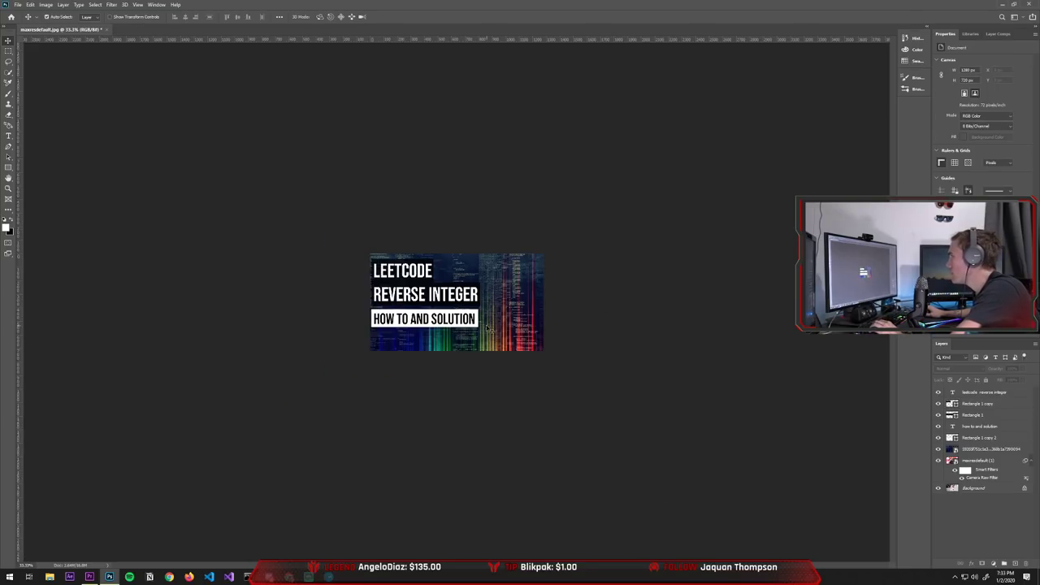
{"action": "left_click", "coordinate": [475, 326]}
{"action": "left_click_drag", "start_coordinate": [474, 325], "coordinate": [446, 320]}
{"action": "key", "text": "ctrl+z"}
{"action": "left_click", "coordinate": [478, 322]}
{"action": "left_click", "coordinate": [446, 321]}
Step: Switch to the browser, capture the channel's existing Reverse Integer thumbnail, and paste it into the Photoshop thumbnail document
{"action": "key", "text": "alt+Tab"}
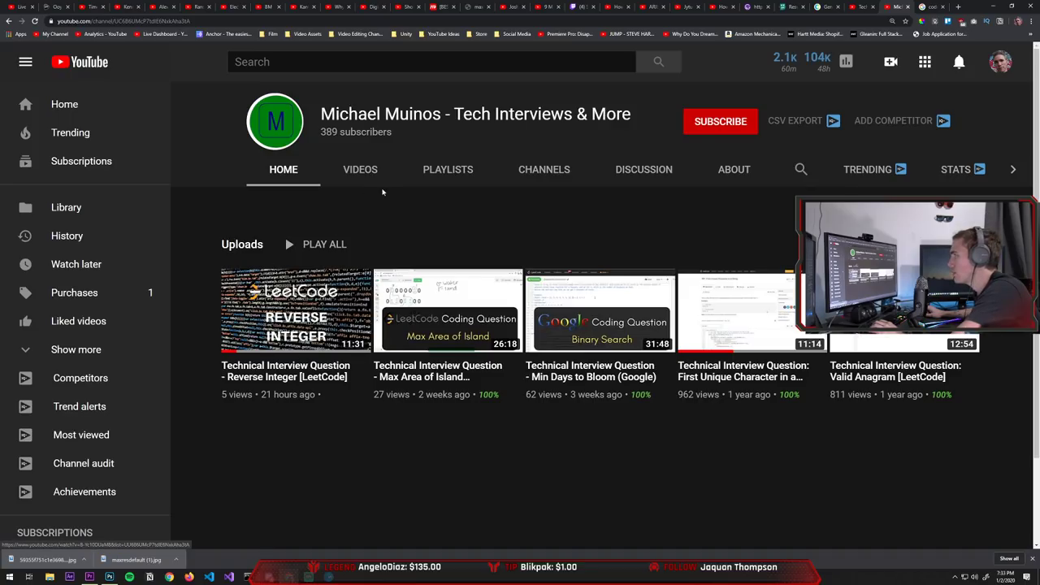
{"action": "key", "text": "ctrl+Print"}
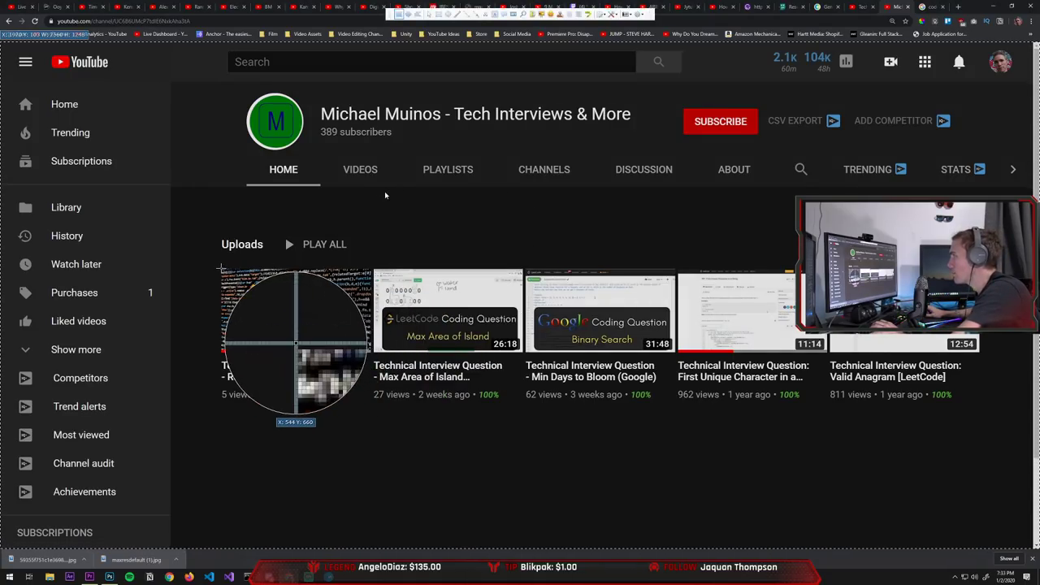
{"action": "left_click_drag", "start_coordinate": [219, 267], "coordinate": [371, 352]}
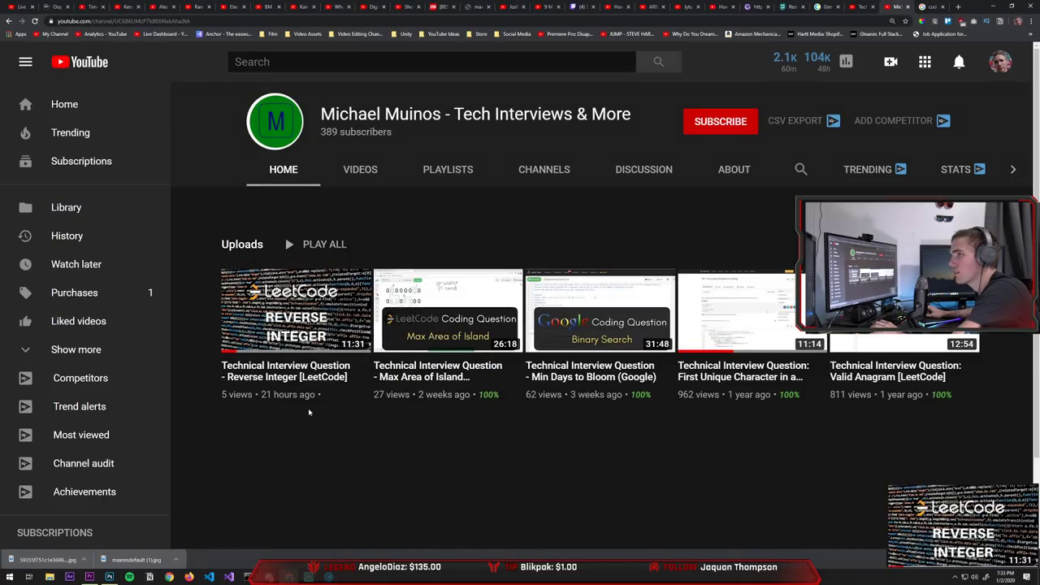
{"action": "left_click", "coordinate": [109, 576]}
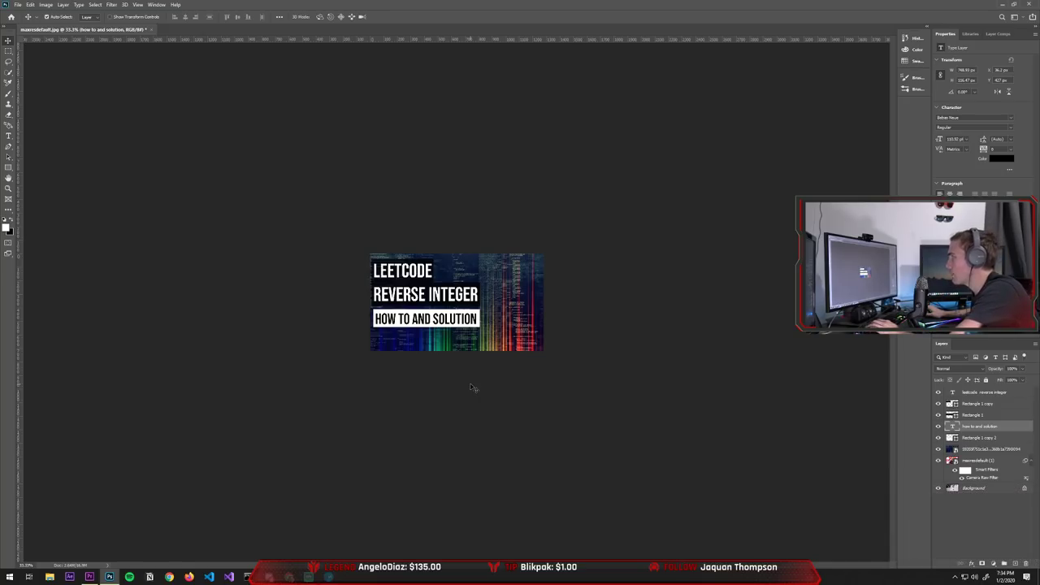
{"action": "key", "text": "ctrl+v"}
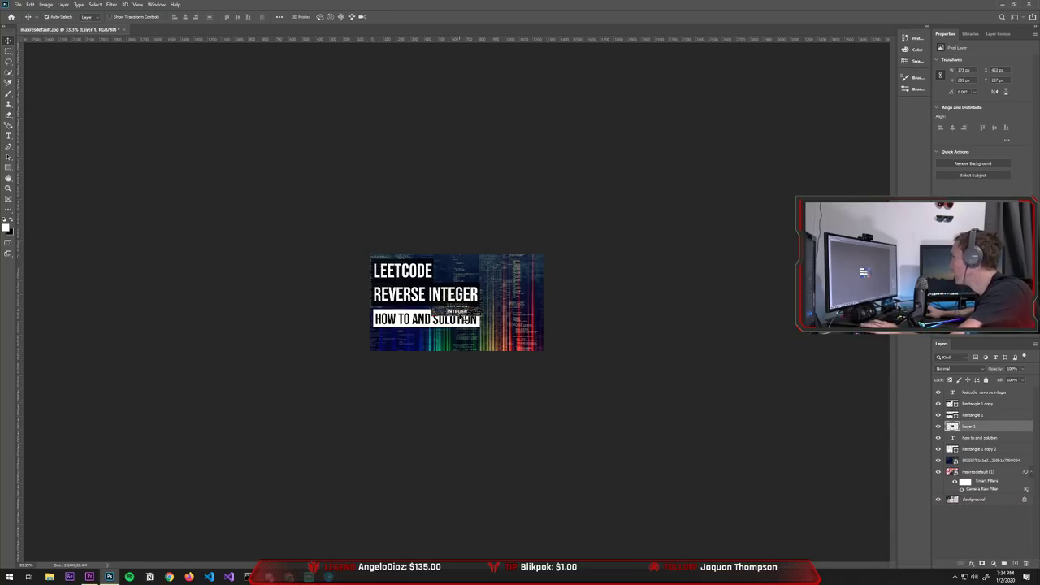
Step: Move the pasted thumbnail to the upper-right area of the canvas, beside the title
{"action": "left_click_drag", "start_coordinate": [459, 315], "coordinate": [156, 25]}
{"action": "key", "text": "ctrl+z"}
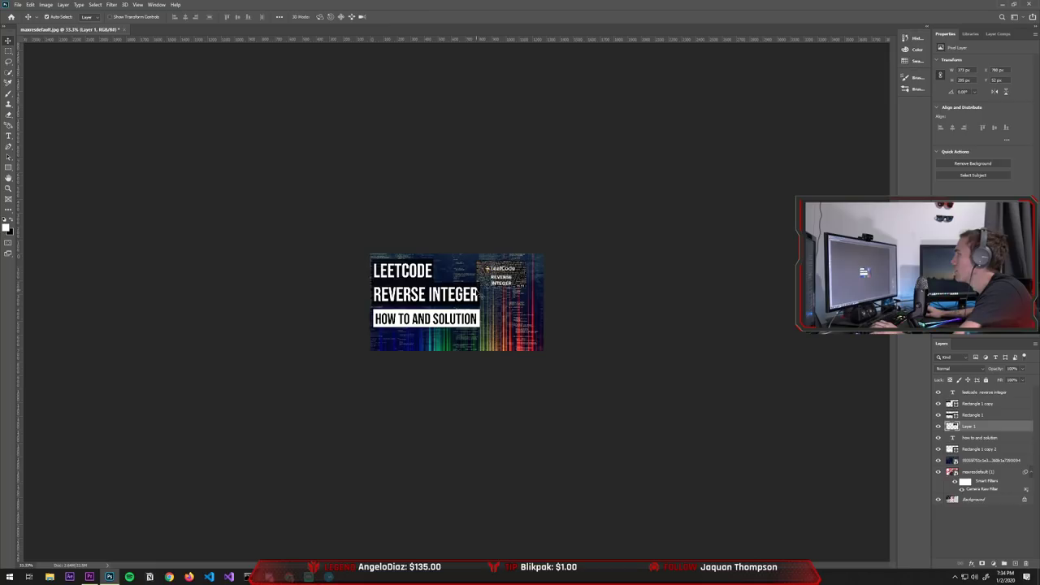
{"action": "left_click_drag", "start_coordinate": [501, 276], "coordinate": [510, 274]}
{"action": "key", "text": "ctrl+plus"}
{"action": "key", "text": "ctrl+plus"}
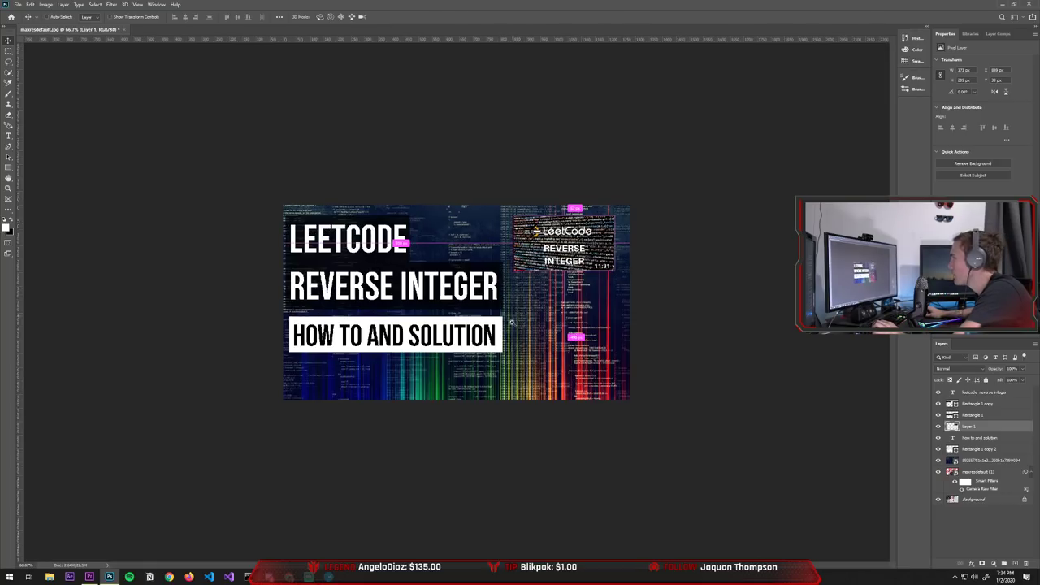
{"action": "key", "text": "ctrl+plus"}
Step: Enlarge the pasted thumbnail to about 669 × 367 px on the canvas's right half and bring its layer to the top
{"action": "left_click_drag", "start_coordinate": [615, 215], "coordinate": [516, 282]}
{"action": "key", "text": "ctrl+t"}
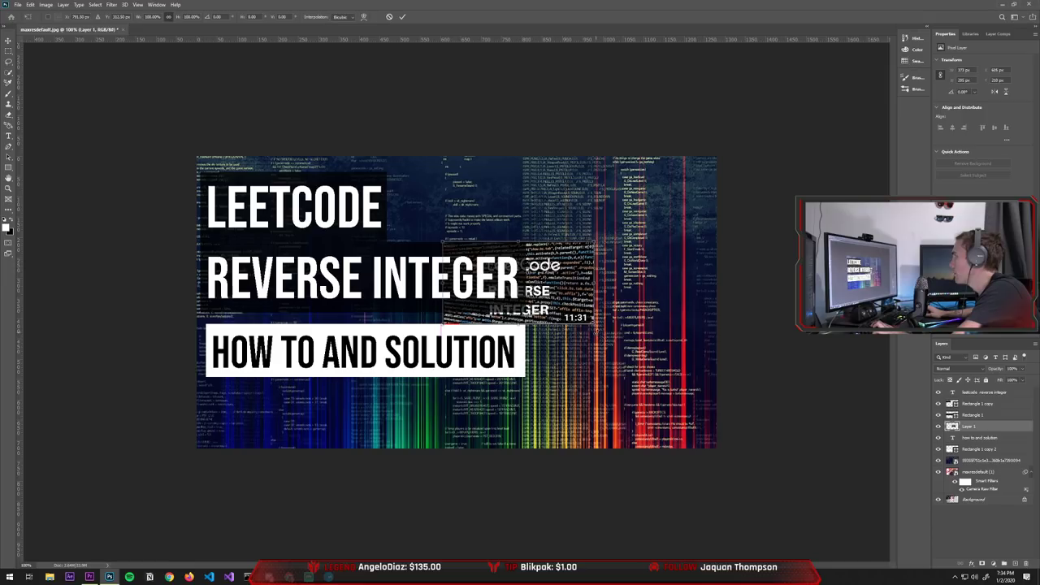
{"action": "left_click_drag", "start_coordinate": [595, 325], "coordinate": [715, 391]}
{"action": "left_click_drag", "start_coordinate": [652, 333], "coordinate": [655, 320]}
{"action": "key", "text": "Return"}
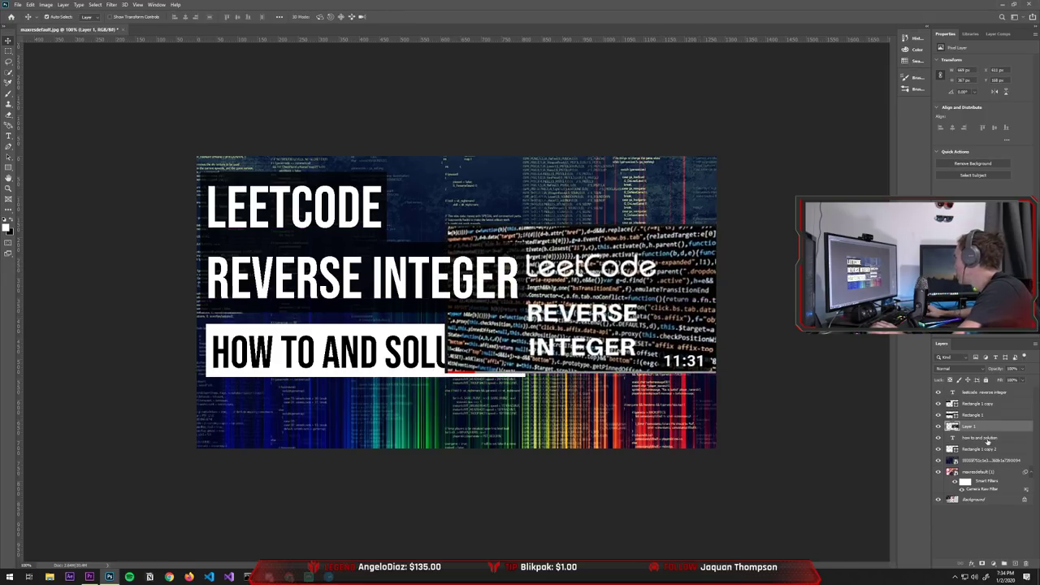
{"action": "left_click_drag", "start_coordinate": [989, 421], "coordinate": [992, 395]}
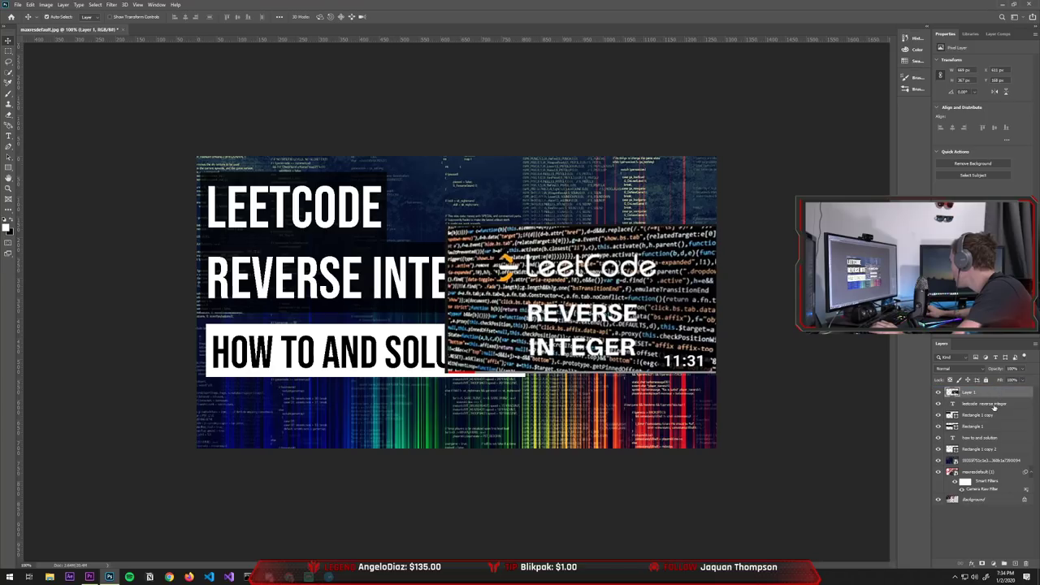
Step: Merge the new thumbnail's text, bar and code-background layers into one layer, keeping the pasted thumbnail separate
{"action": "left_click", "coordinate": [993, 404]}
{"action": "left_click", "coordinate": [983, 472], "text": "shift"}
{"action": "right_click", "coordinate": [983, 472]}
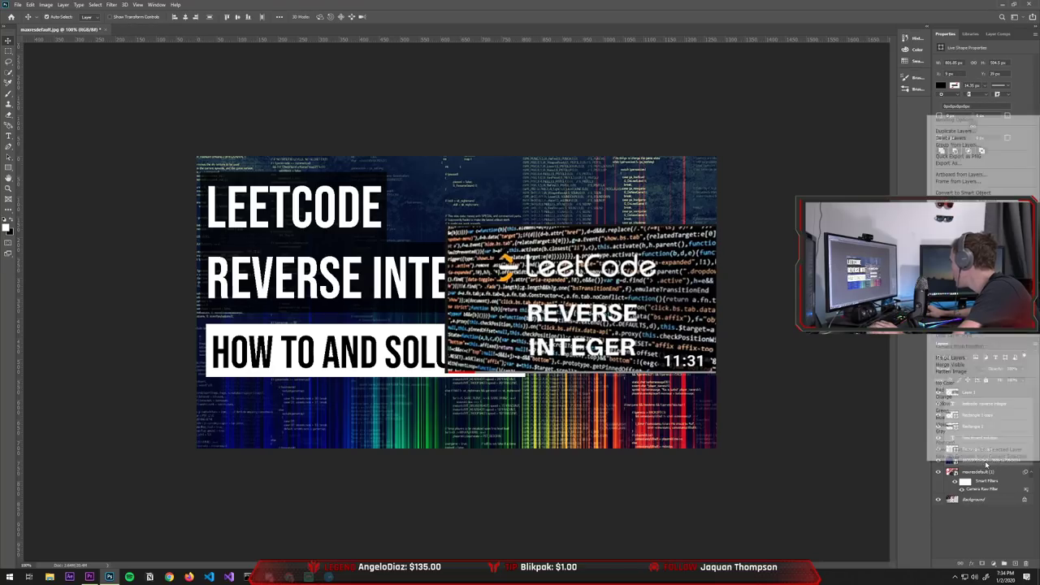
{"action": "left_click", "coordinate": [986, 366]}
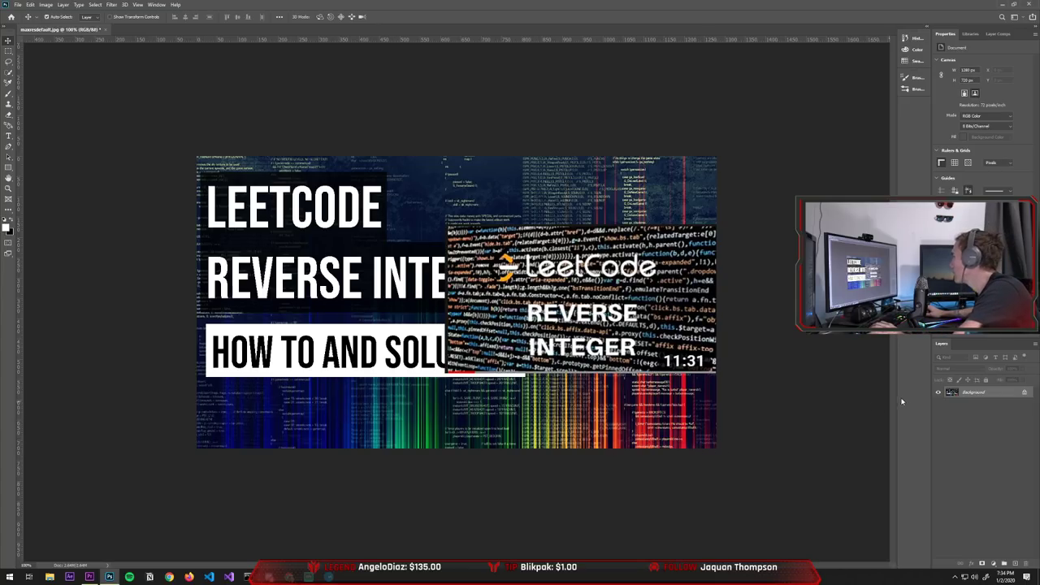
{"action": "key", "text": "ctrl+z"}
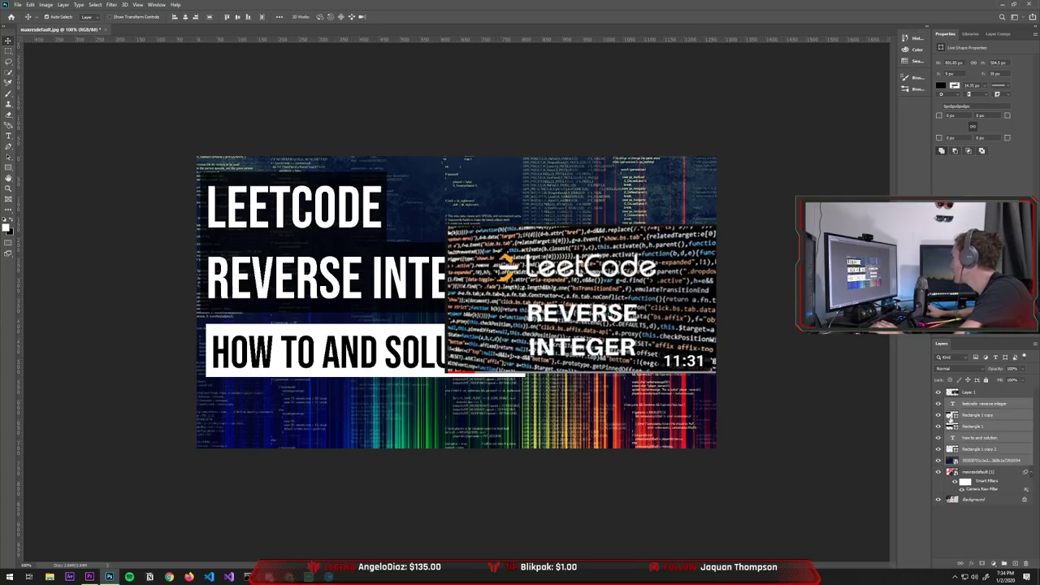
{"action": "right_click", "coordinate": [975, 462]}
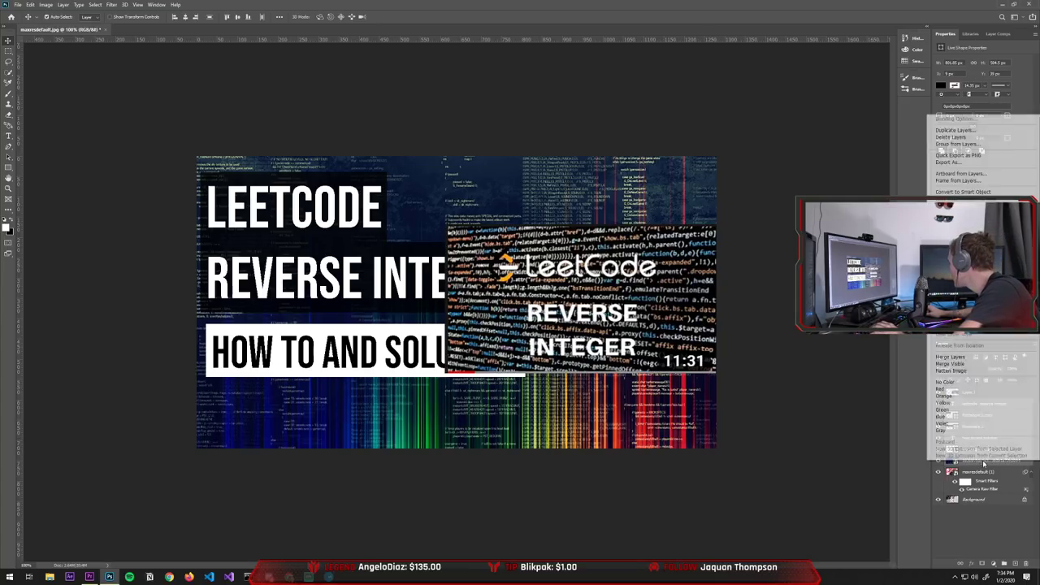
{"action": "left_click", "coordinate": [966, 358]}
Step: Shrink the merged thumbnail to about 612 × 306 px on the canvas's left half and hide the two layers beneath it
{"action": "key", "text": "ctrl+t"}
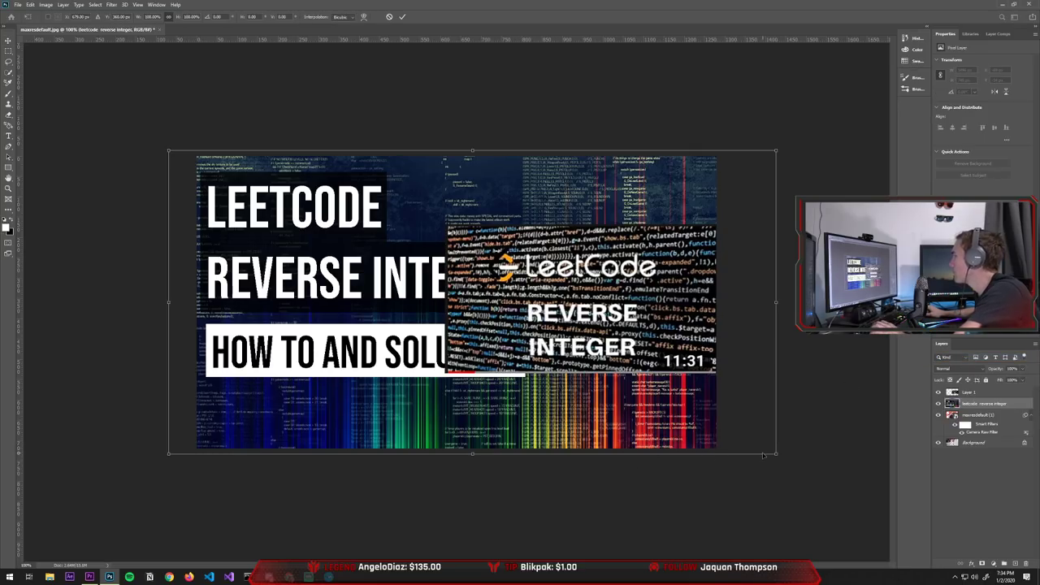
{"action": "left_click_drag", "start_coordinate": [778, 455], "coordinate": [397, 359]}
{"action": "left_click", "coordinate": [939, 415]}
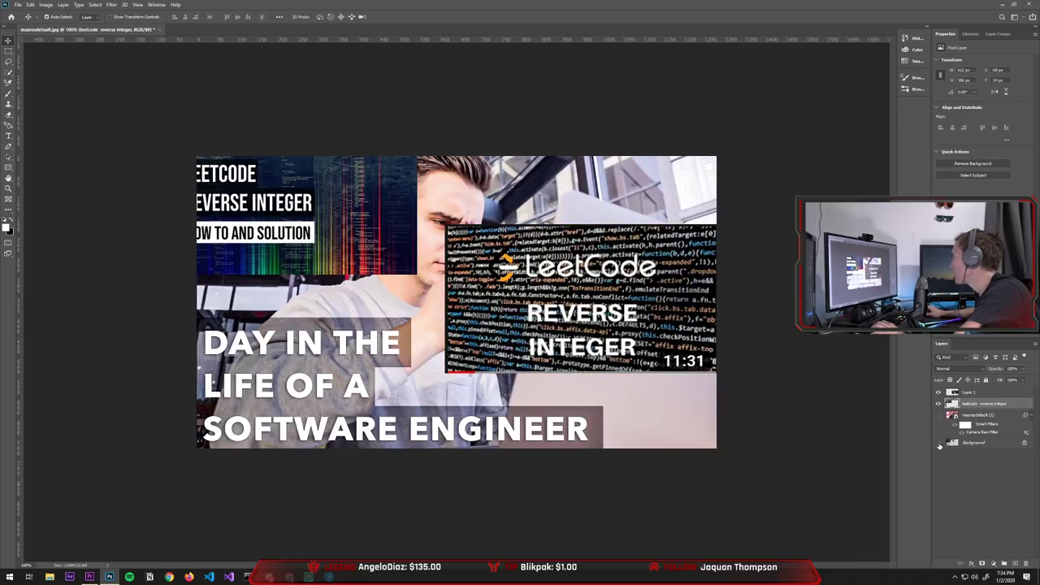
{"action": "left_click", "coordinate": [939, 443]}
{"action": "left_click_drag", "start_coordinate": [388, 241], "coordinate": [429, 327]}
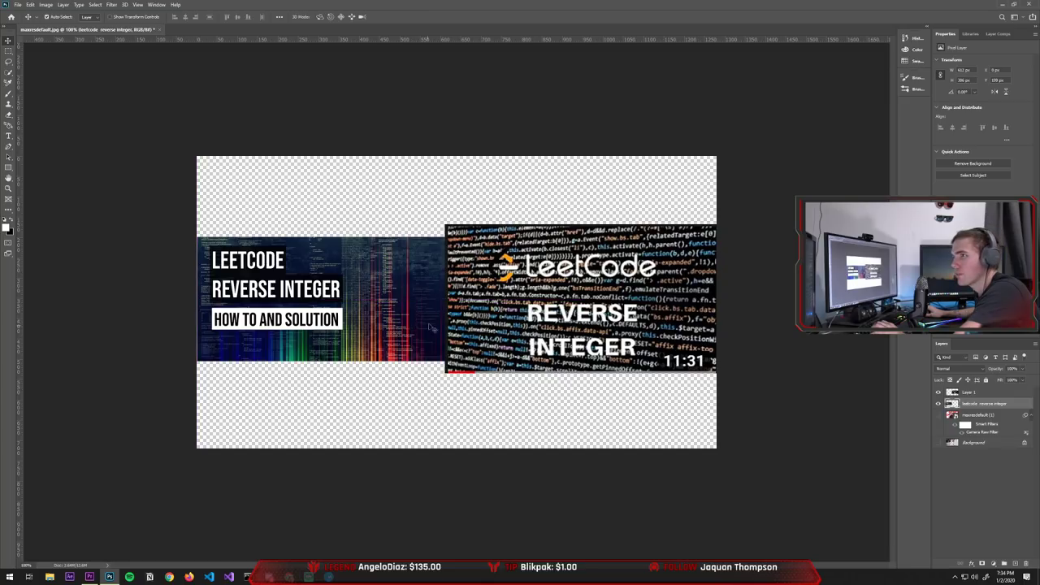
Step: Scale the pasted original thumbnail down to about the new one's height and arrange both side by side with a gap
{"action": "left_click", "coordinate": [595, 311]}
{"action": "key", "text": "ctrl+t"}
{"action": "left_click_drag", "start_coordinate": [445, 373], "coordinate": [486, 366]}
{"action": "key", "text": "Return"}
{"action": "left_click_drag", "start_coordinate": [412, 301], "coordinate": [417, 304]}
{"action": "left_click_drag", "start_coordinate": [505, 421], "coordinate": [504, 420]}
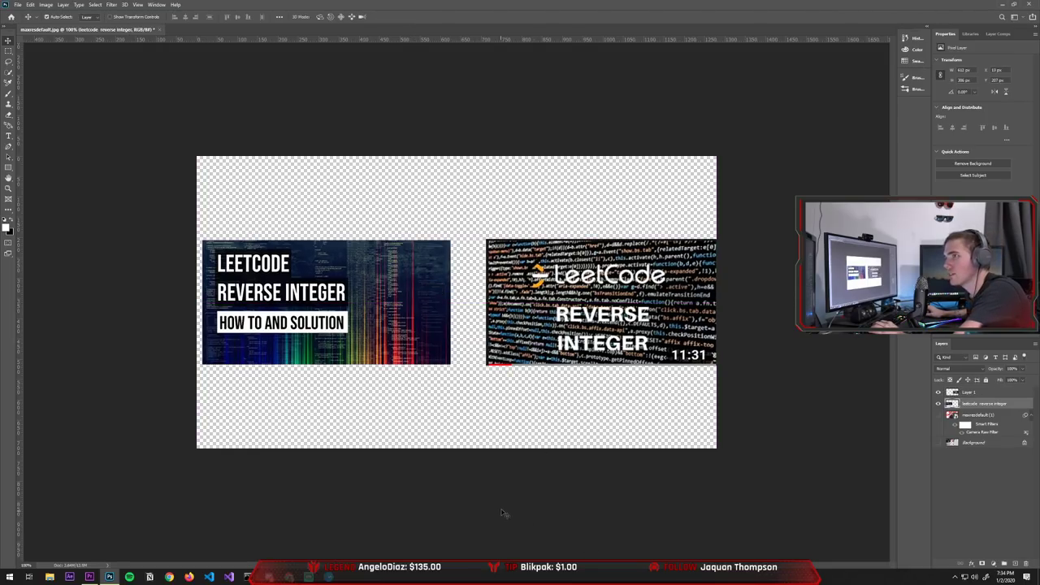
{"action": "left_click_drag", "start_coordinate": [639, 306], "coordinate": [631, 304]}
{"action": "left_click", "coordinate": [756, 429]}
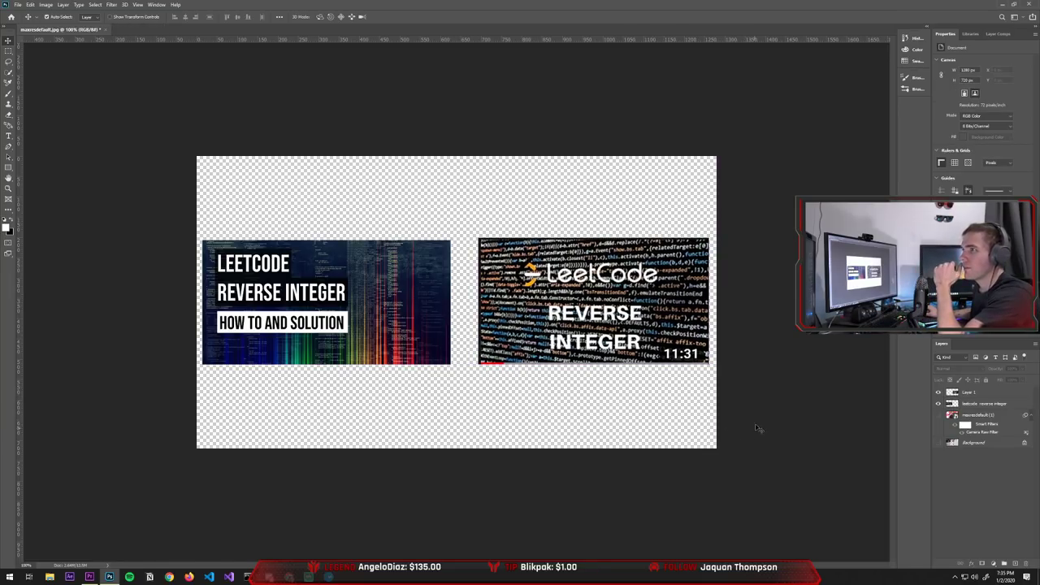